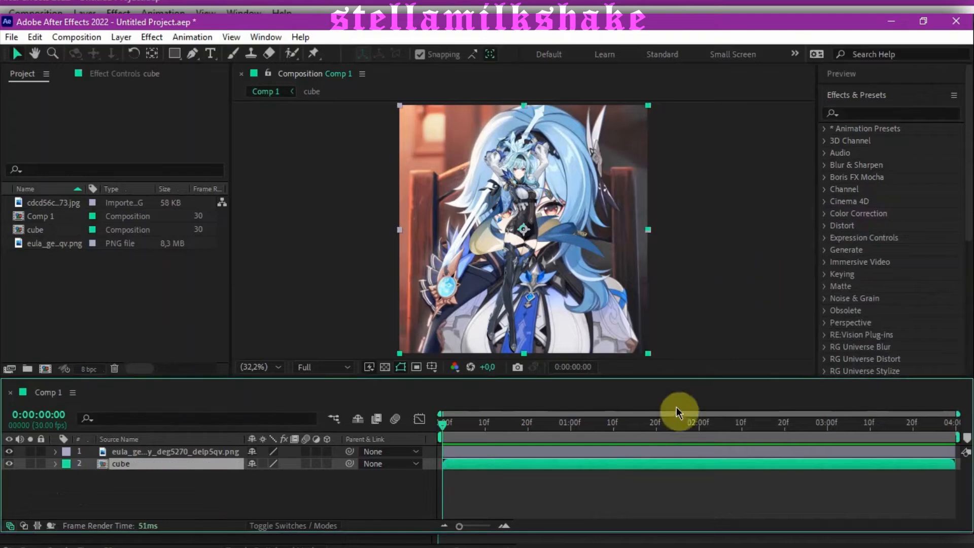
# Step: Pre-compose the character image layer into a new composition named png, moving all attributes into it
pyautogui.click(570, 452)
pyautogui.rightClick(570, 452)
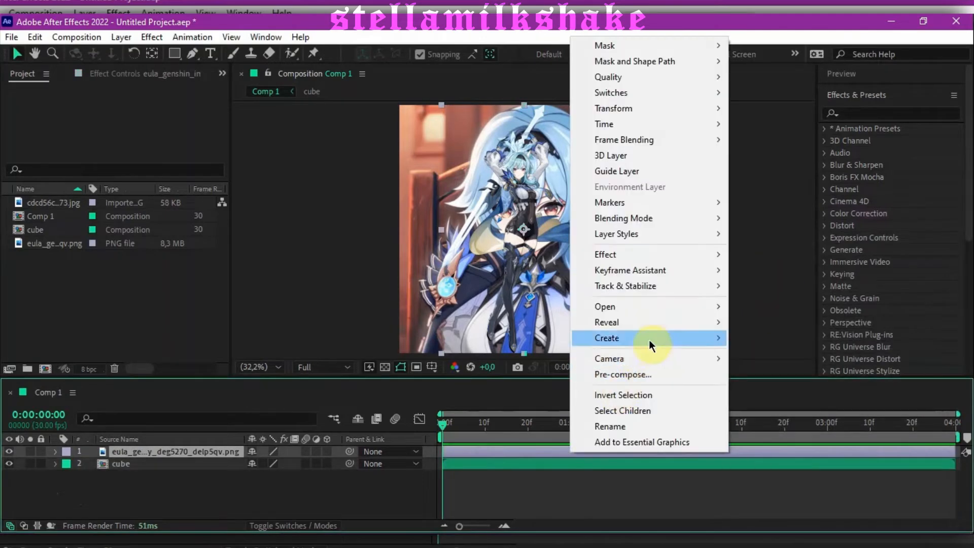
pyautogui.click(653, 373)
pyautogui.write('png')
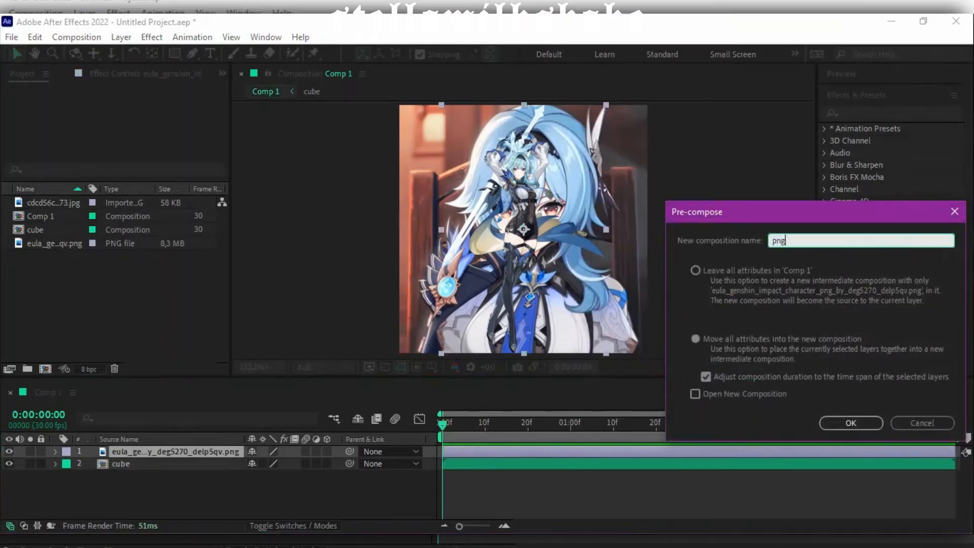
pyautogui.click(863, 423)
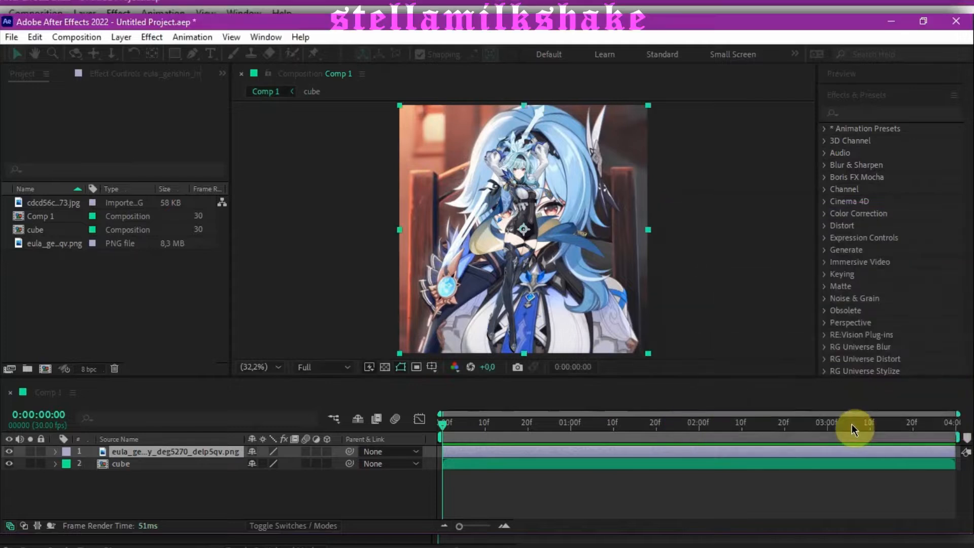
pyautogui.click(555, 501)
# Step: Toggle the visibility of the cube and png layers to check each one, leaving only the cube layer hidden
pyautogui.click(9, 464)
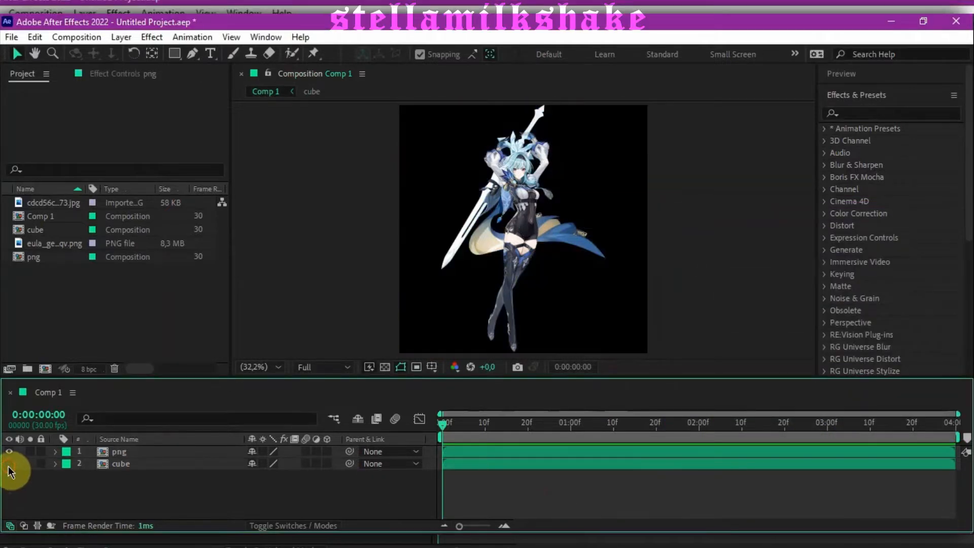
pyautogui.click(10, 464)
pyautogui.click(9, 452)
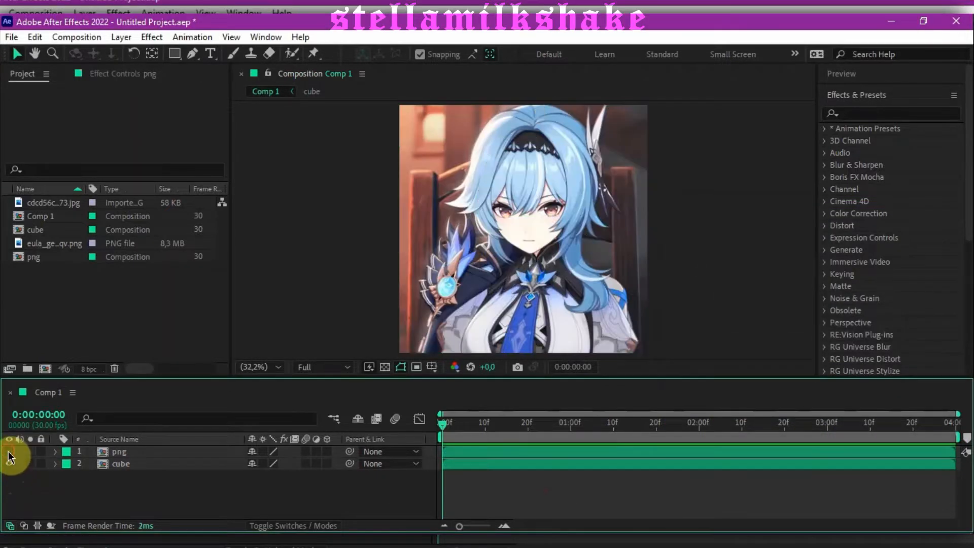
pyautogui.click(9, 452)
pyautogui.click(9, 464)
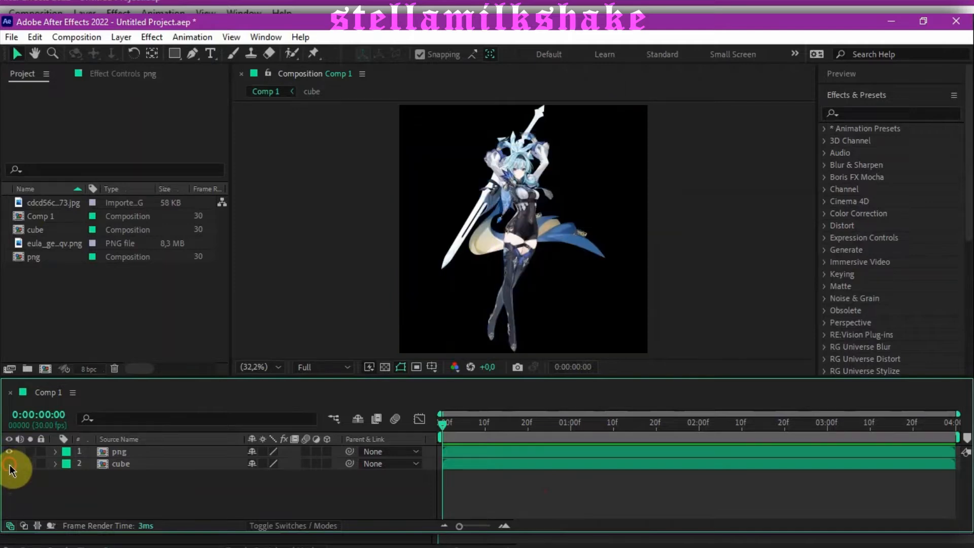
# Step: Auto-trace the png layer to create masks around the character
pyautogui.click(142, 451)
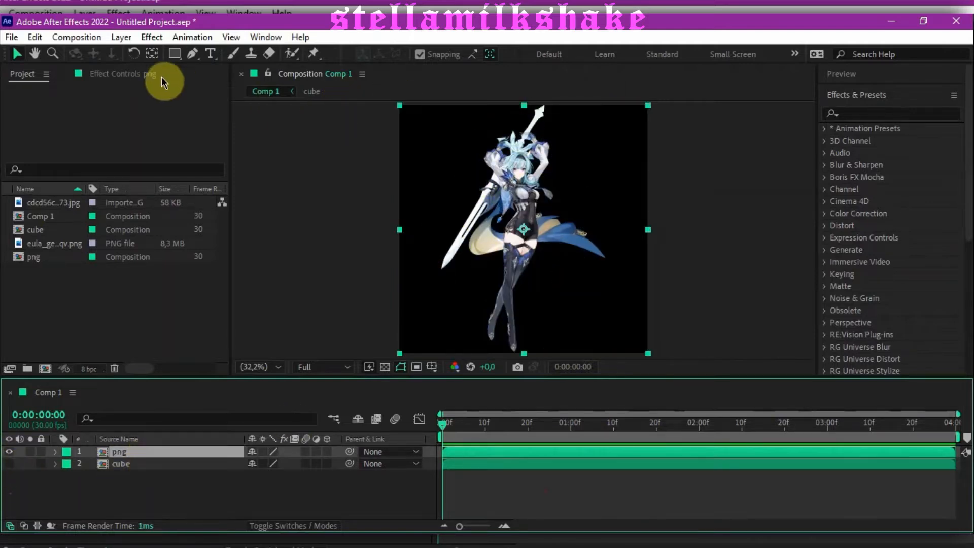
pyautogui.click(124, 37)
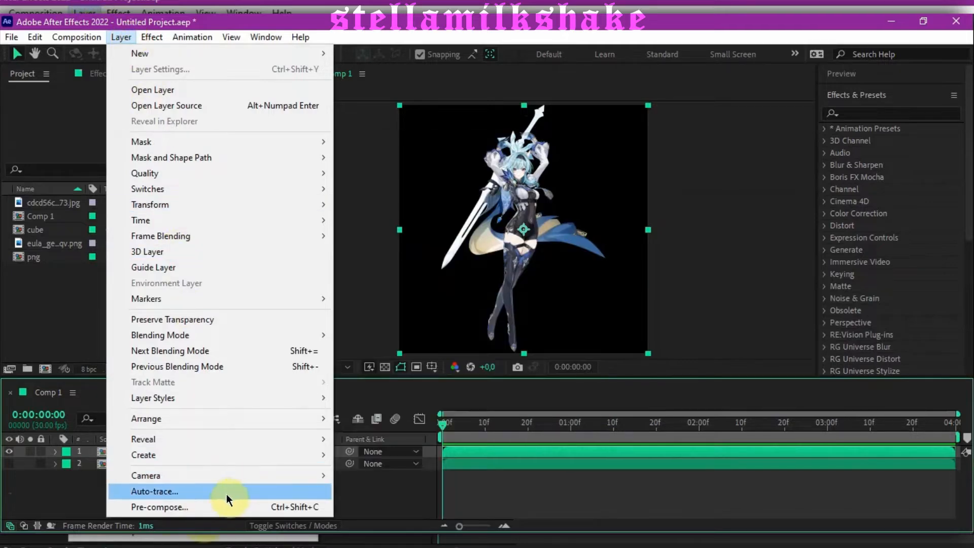
pyautogui.click(209, 494)
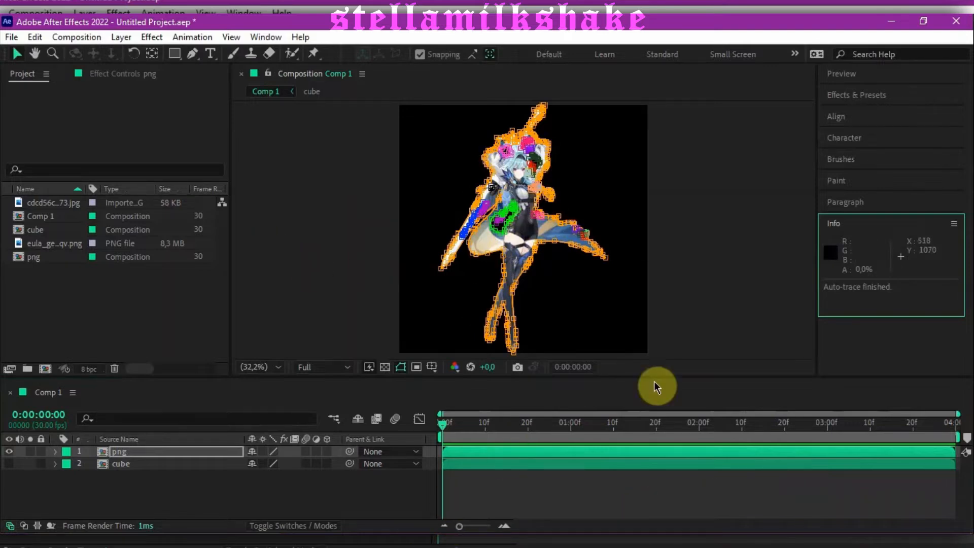
pyautogui.click(534, 488)
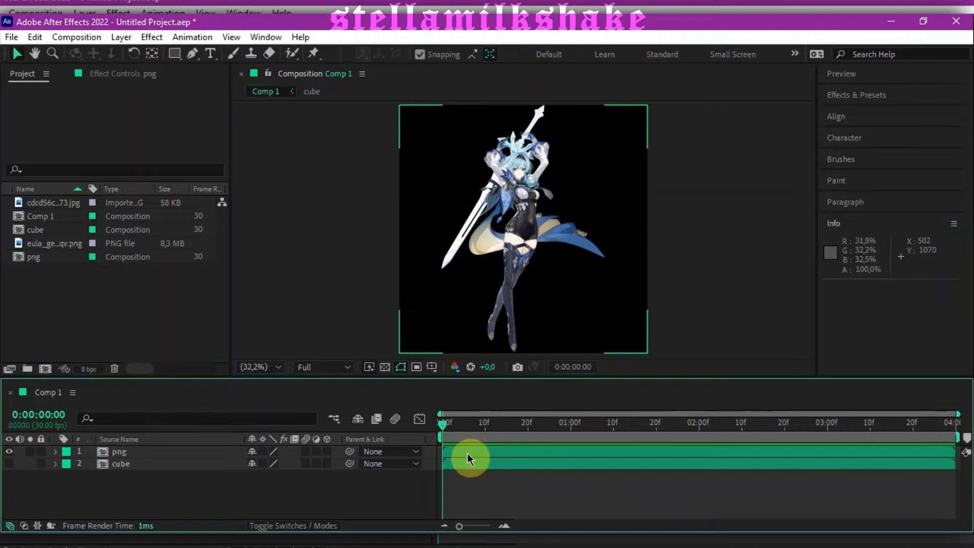
# Step: Add a 1080 × 1080 px black solid above the png and cube layers
pyautogui.hotkey('ctrl', 'y')
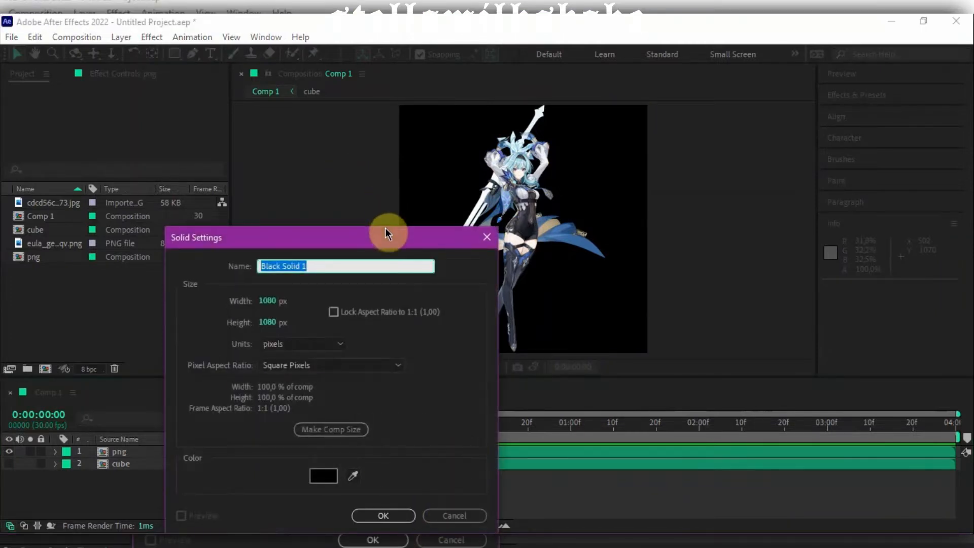
pyautogui.moveTo(385, 232); pyautogui.dragTo(474, 143)
pyautogui.click(466, 426)
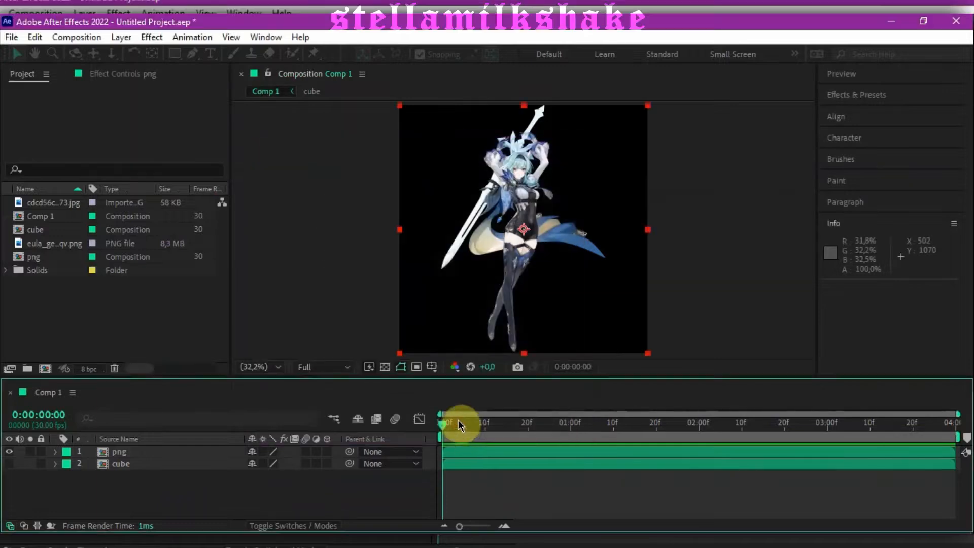
# Step: Find the Video Copilot Element effect and apply it to the black solid
pyautogui.click(855, 95)
pyautogui.click(866, 111)
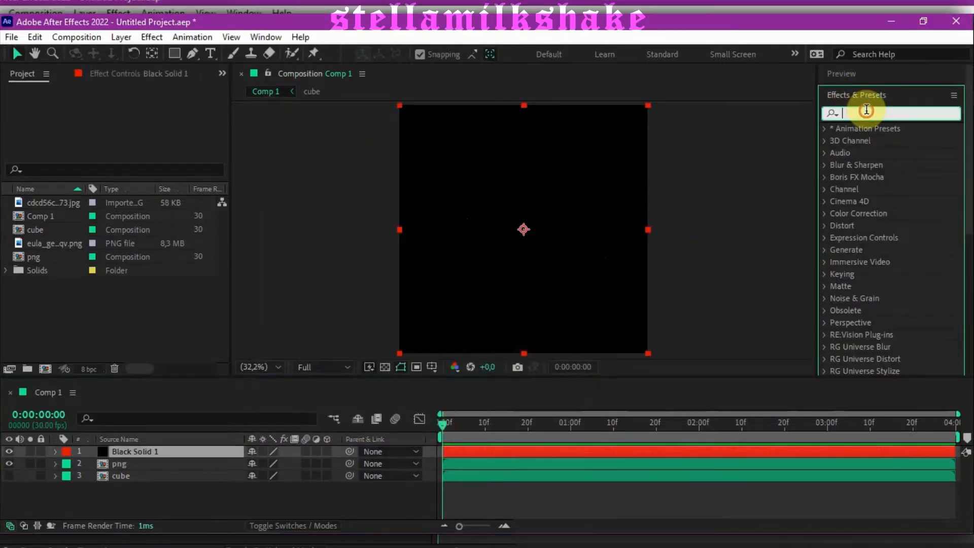
pyautogui.write('Elem')
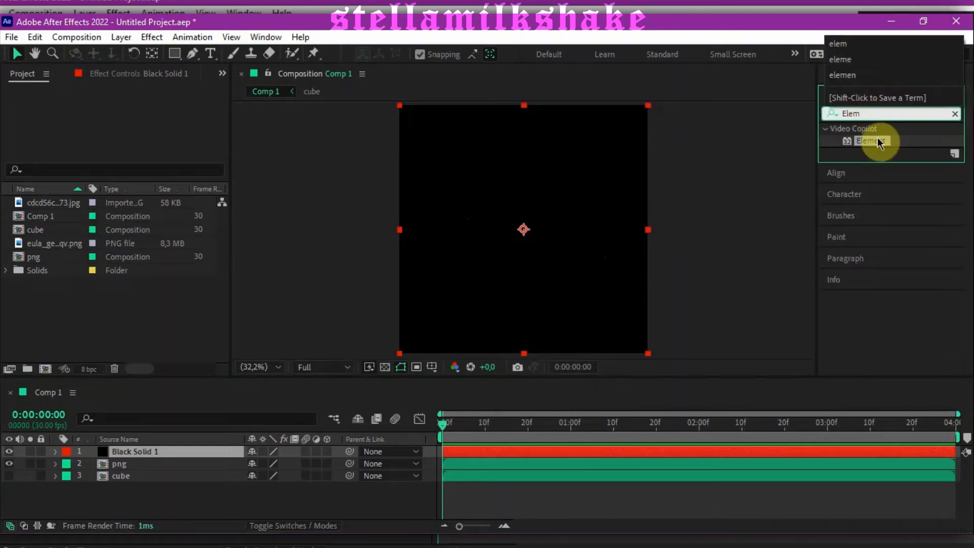
pyautogui.moveTo(870, 140); pyautogui.dragTo(695, 201)
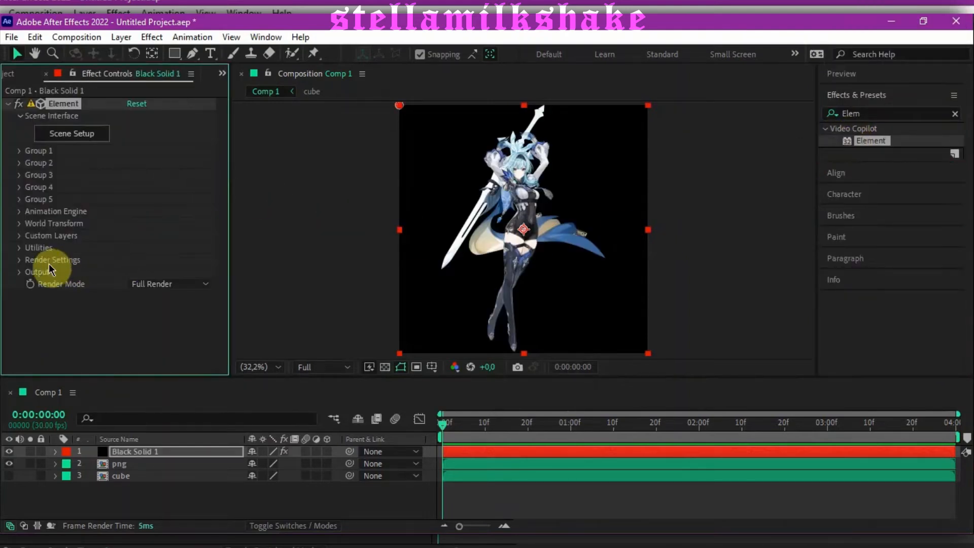
# Step: Set Path Layer 1 in Element's Custom Text and Masks to the png layer
pyautogui.click(20, 237)
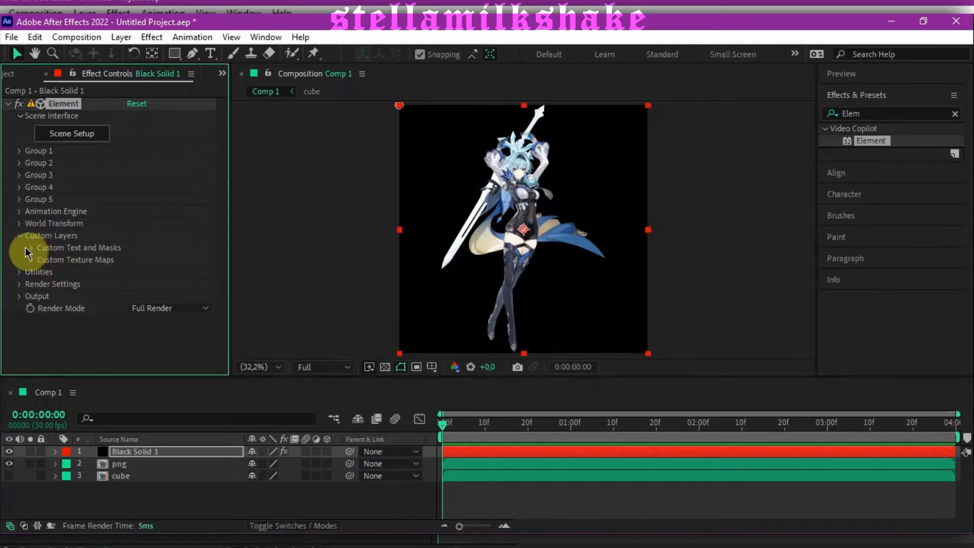
pyautogui.click(32, 248)
pyautogui.scroll(-3, 32, 250)
pyautogui.click(143, 198)
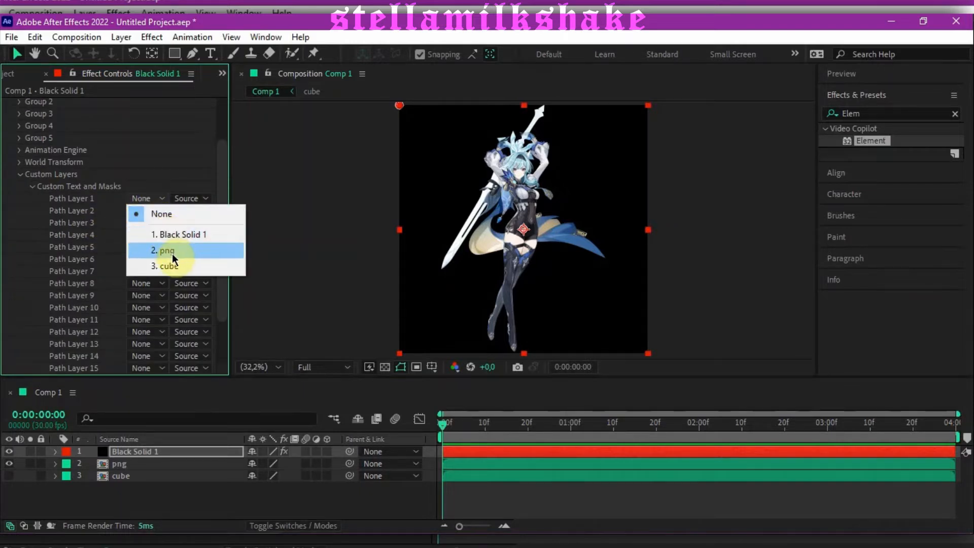
pyautogui.click(173, 251)
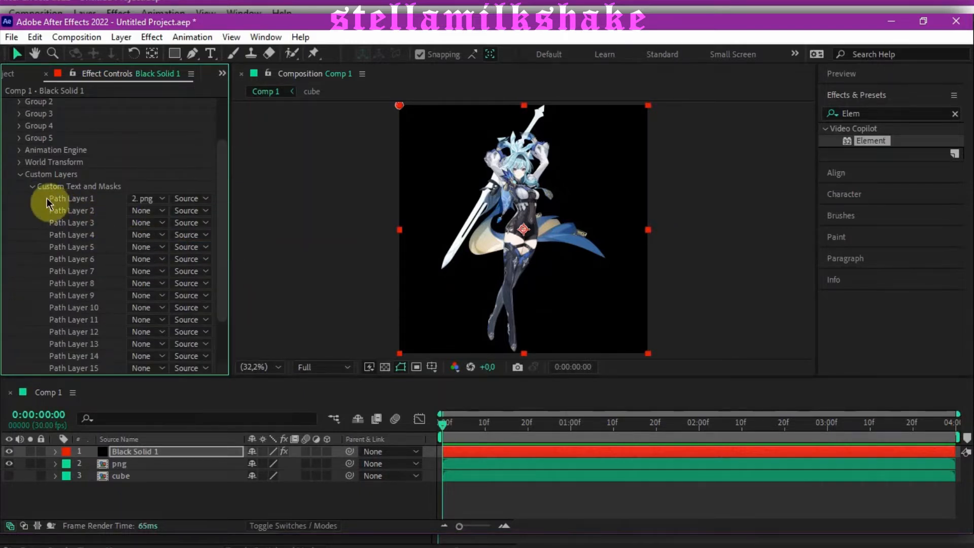
pyautogui.click(32, 187)
# Step: Assign the png layer to Layer 1 and the cube layer to Layer 2 in Element's Custom Texture Maps
pyautogui.click(33, 260)
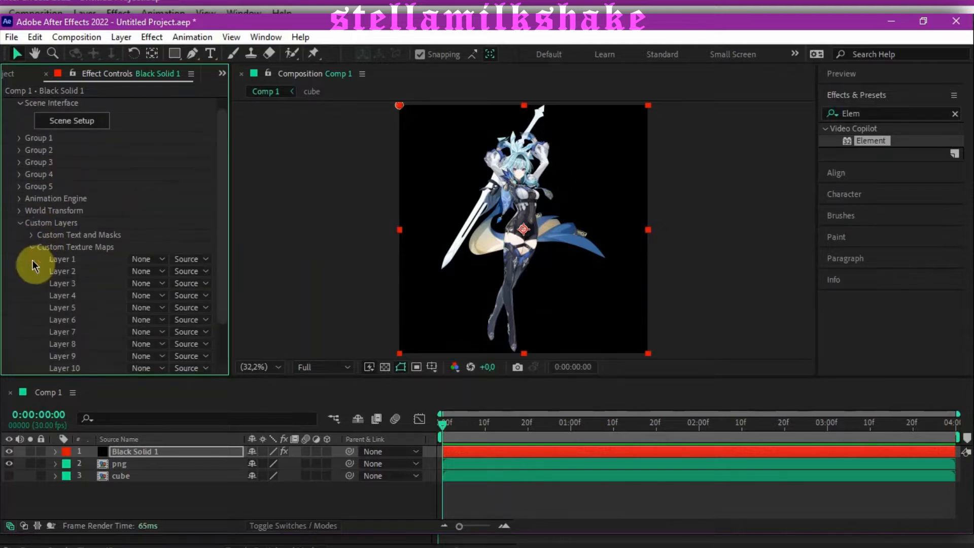
pyautogui.click(150, 263)
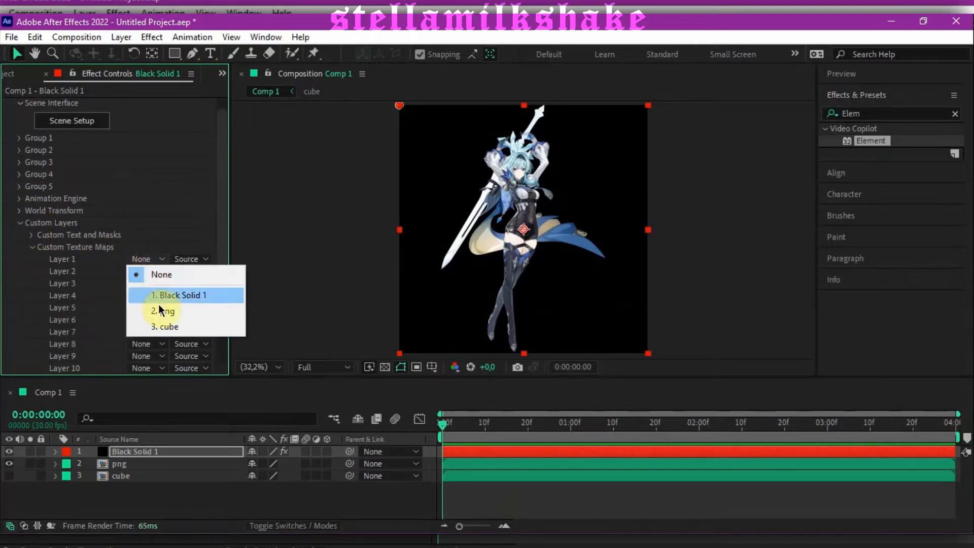
pyautogui.click(162, 309)
pyautogui.click(148, 283)
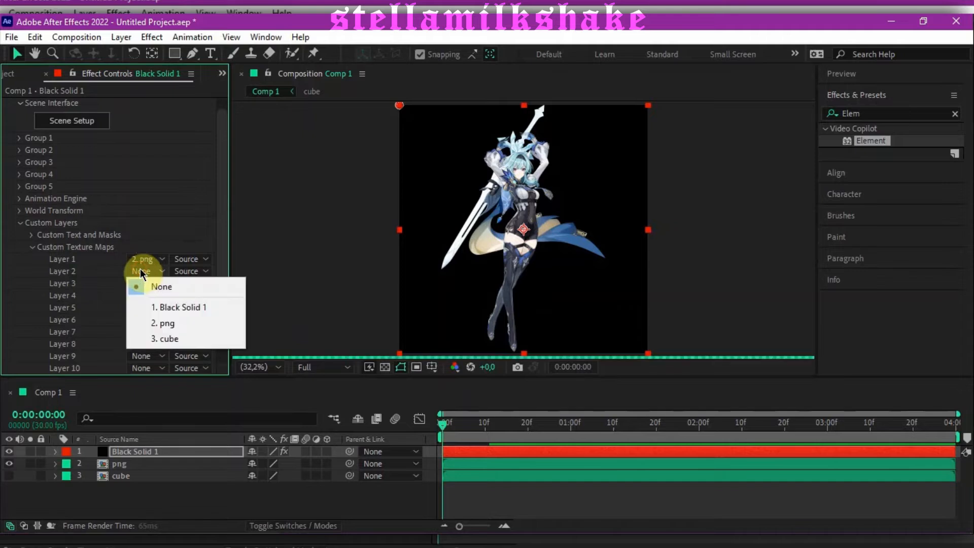
pyautogui.click(157, 338)
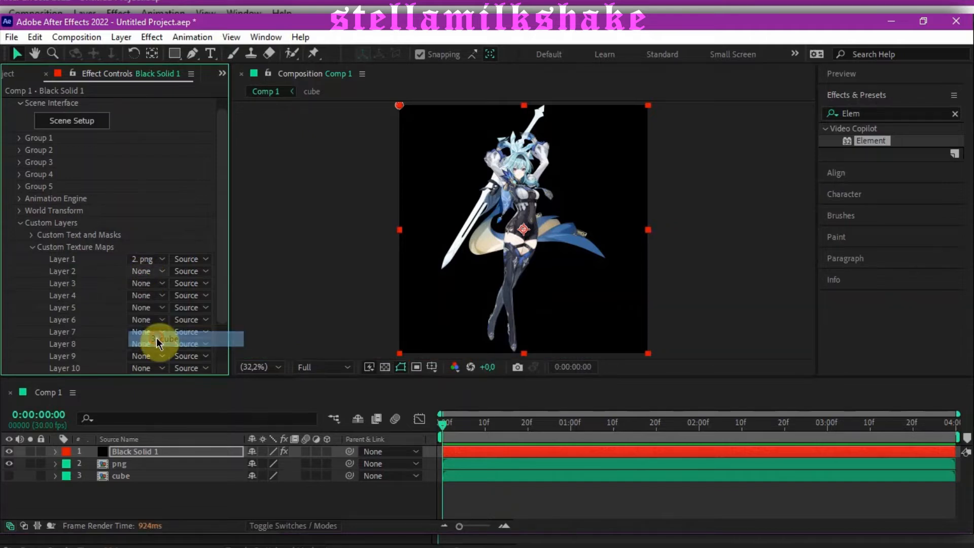
pyautogui.click(21, 224)
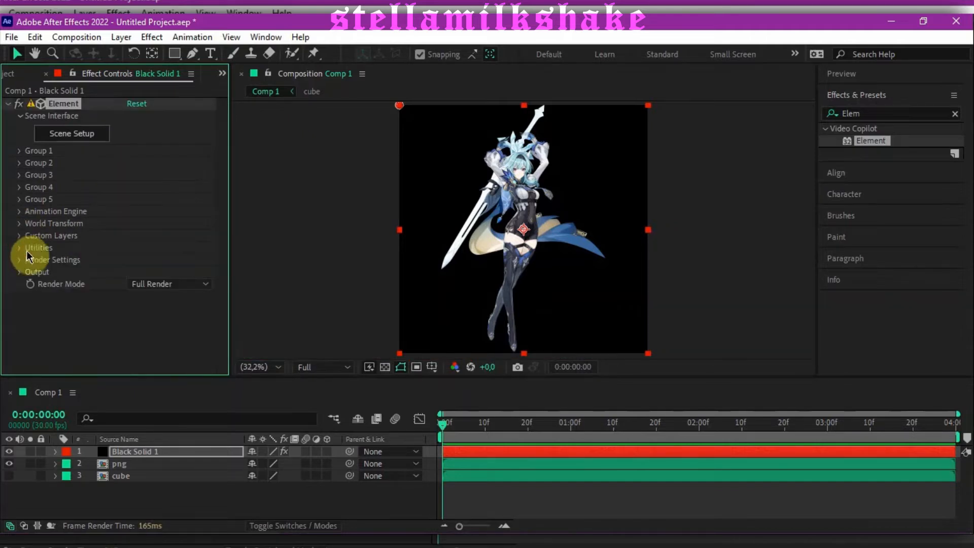
# Step: Hide the png layer and create an extrusion model from Custom Path 1 in Element's Scene Setup
pyautogui.click(9, 464)
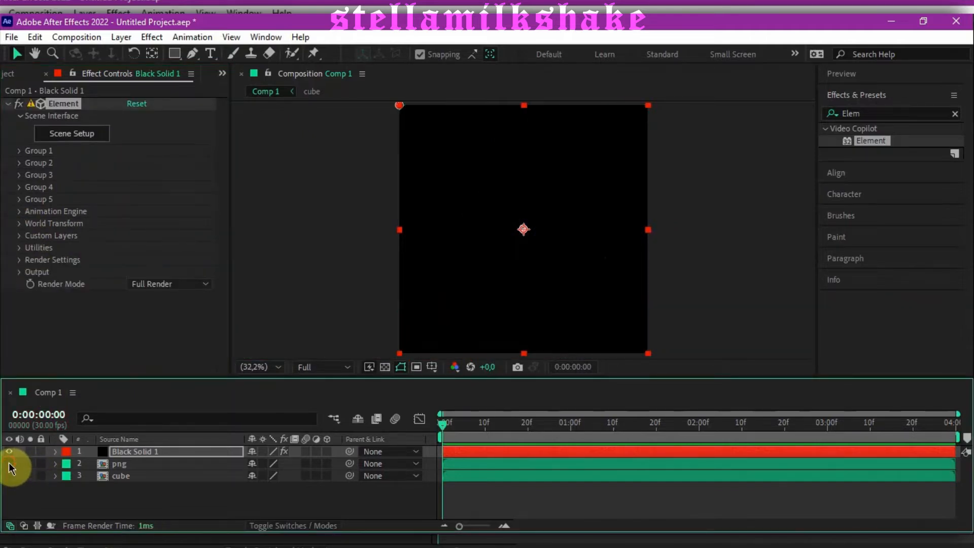
pyautogui.click(77, 136)
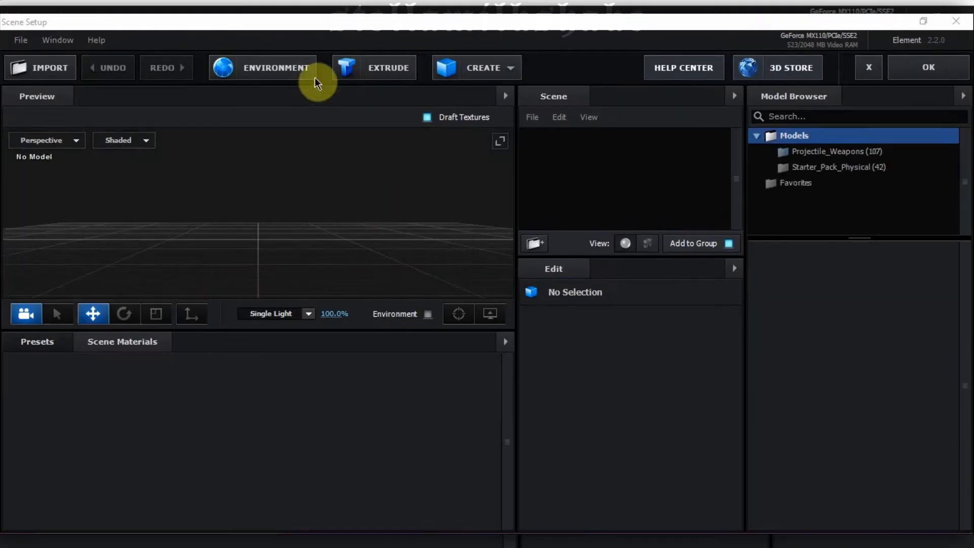
pyautogui.click(372, 68)
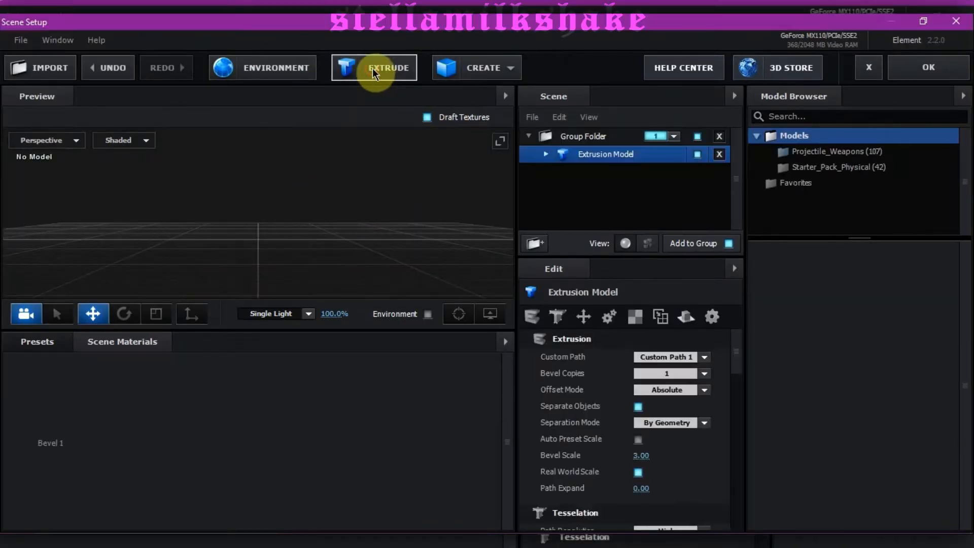
pyautogui.scroll(-6, 303, 215)
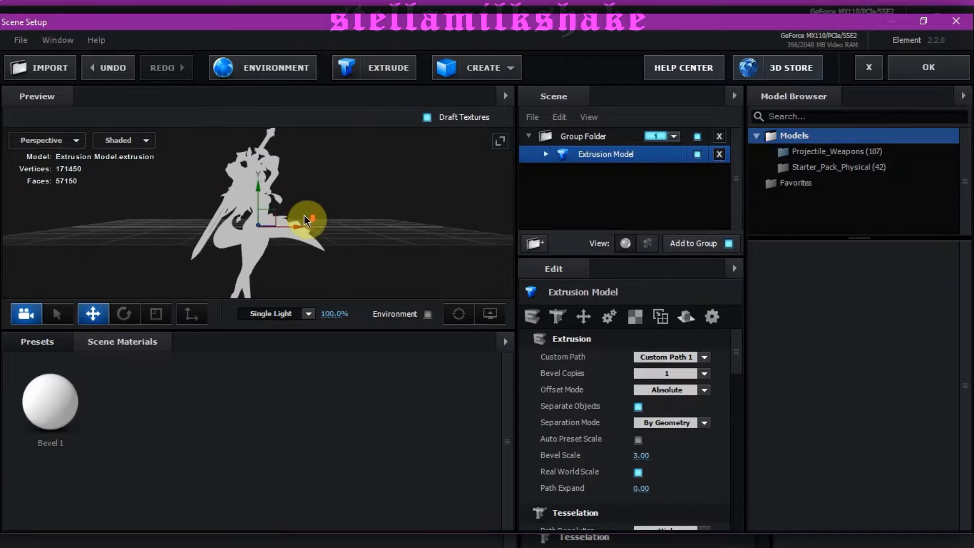
pyautogui.moveTo(314, 186); pyautogui.dragTo(363, 193)
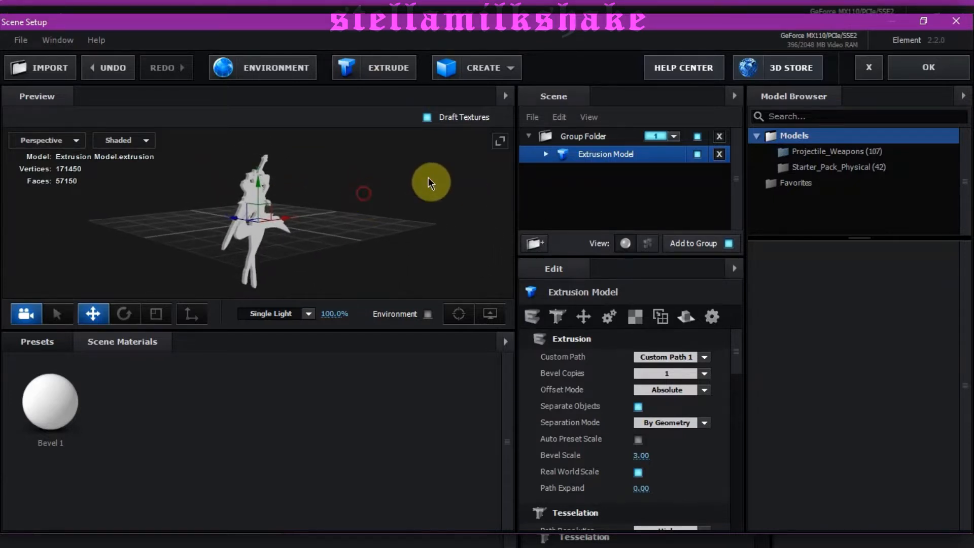
# Step: Set the diffuse texture of the extrusion model's Bevel 1 material to Custom Layer 1 and apply the scene to the composition
pyautogui.click(543, 159)
pyautogui.click(612, 172)
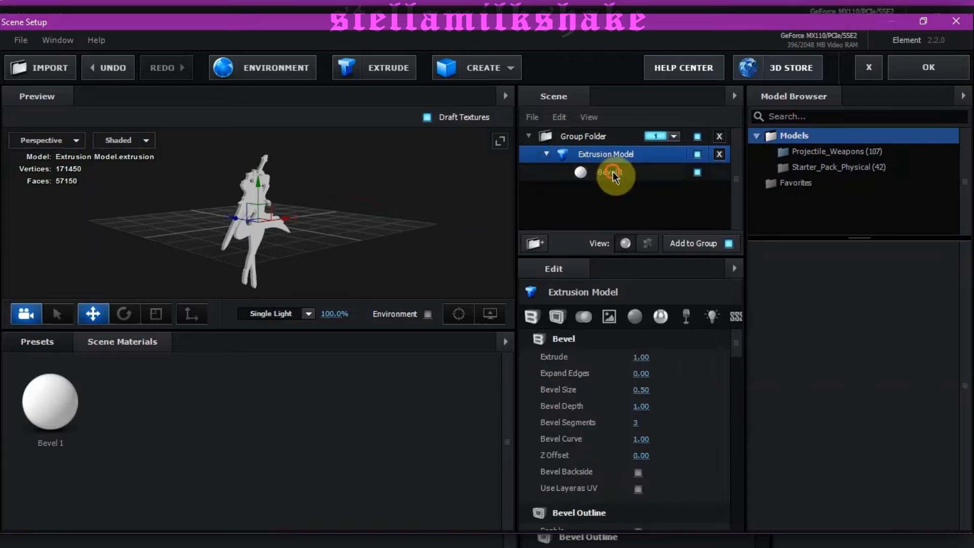
pyautogui.click(609, 316)
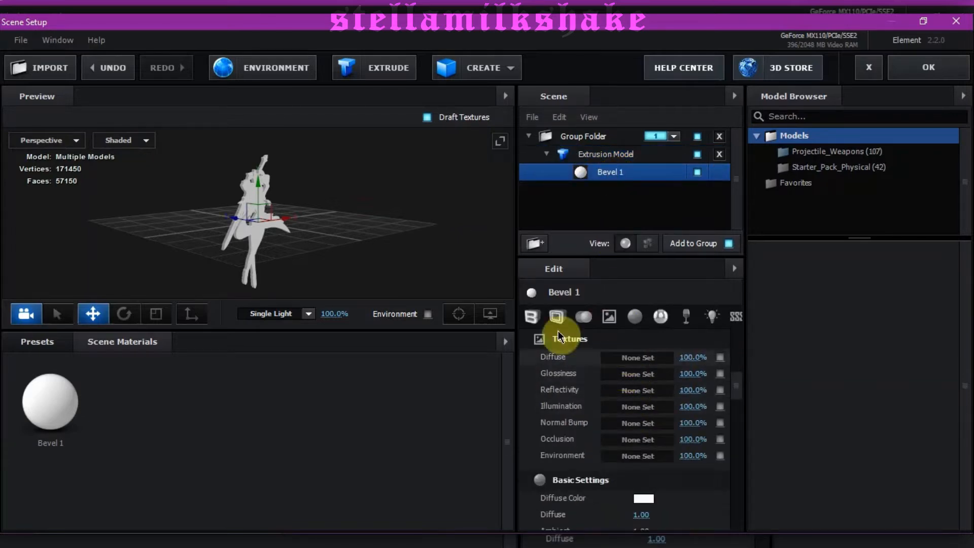
pyautogui.moveTo(410, 227)
pyautogui.mouseDown()
pyautogui.moveTo(631, 222)
pyautogui.moveTo(343, 226)
pyautogui.moveTo(417, 229)
pyautogui.moveTo(407, 234)
pyautogui.mouseUp()
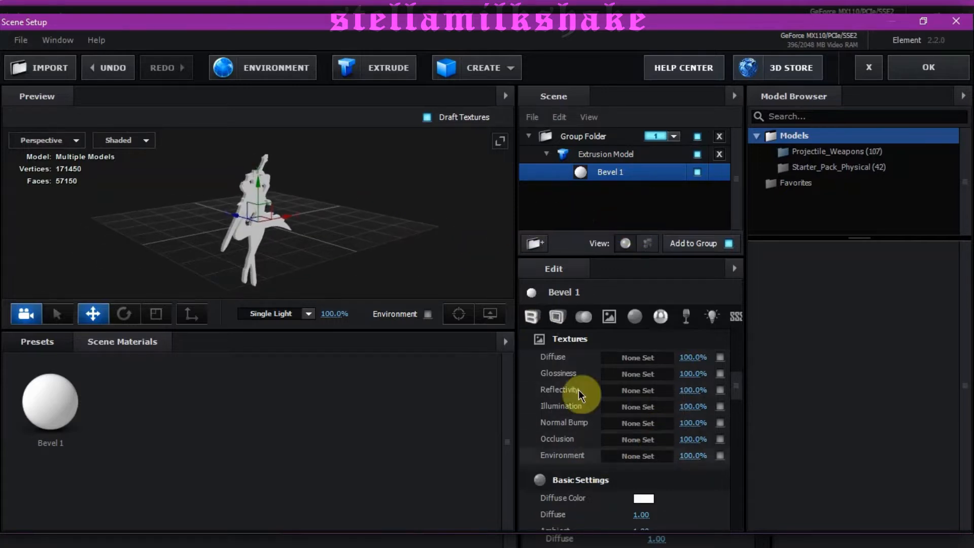
pyautogui.click(643, 358)
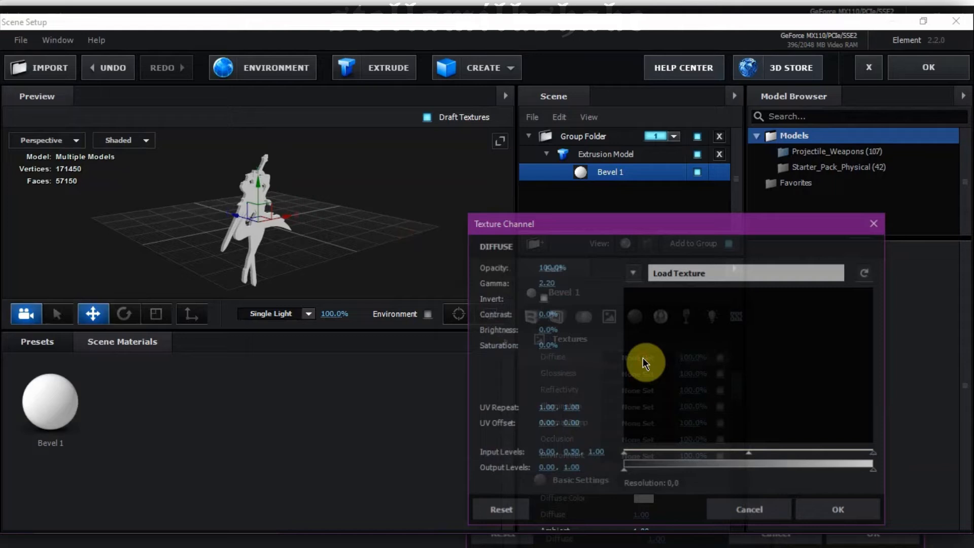
pyautogui.click(628, 273)
pyautogui.click(677, 293)
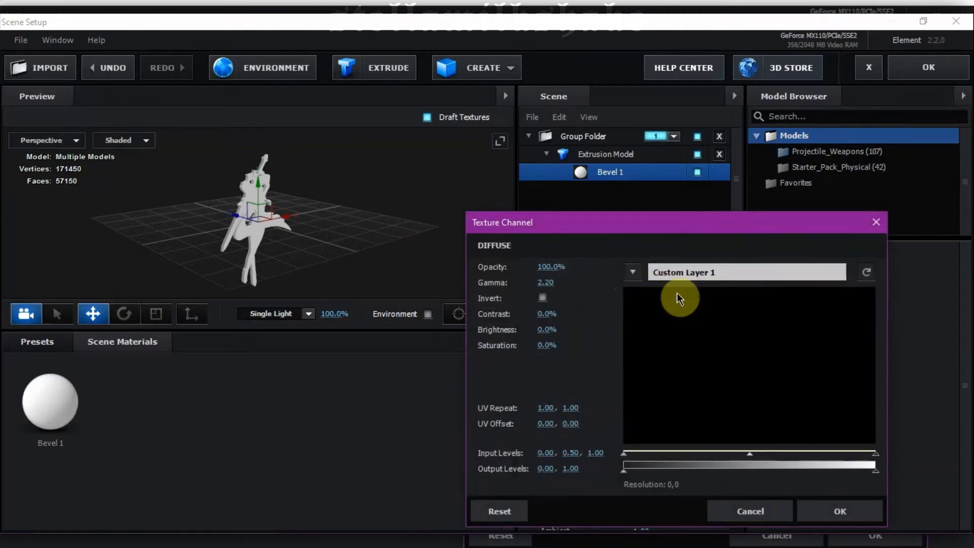
pyautogui.click(811, 512)
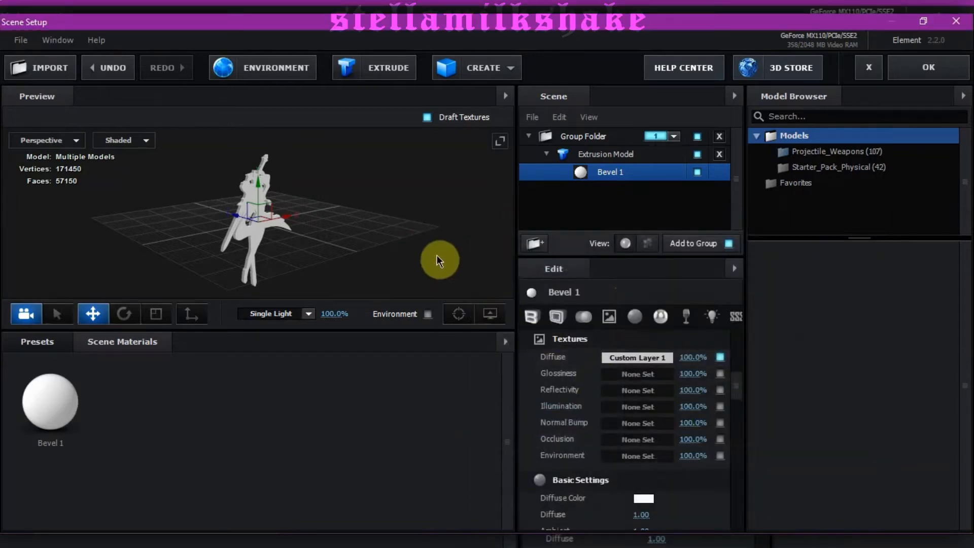
pyautogui.moveTo(399, 215)
pyautogui.mouseDown()
pyautogui.moveTo(445, 225)
pyautogui.moveTo(291, 200)
pyautogui.moveTo(394, 204)
pyautogui.mouseUp()
pyautogui.click(926, 68)
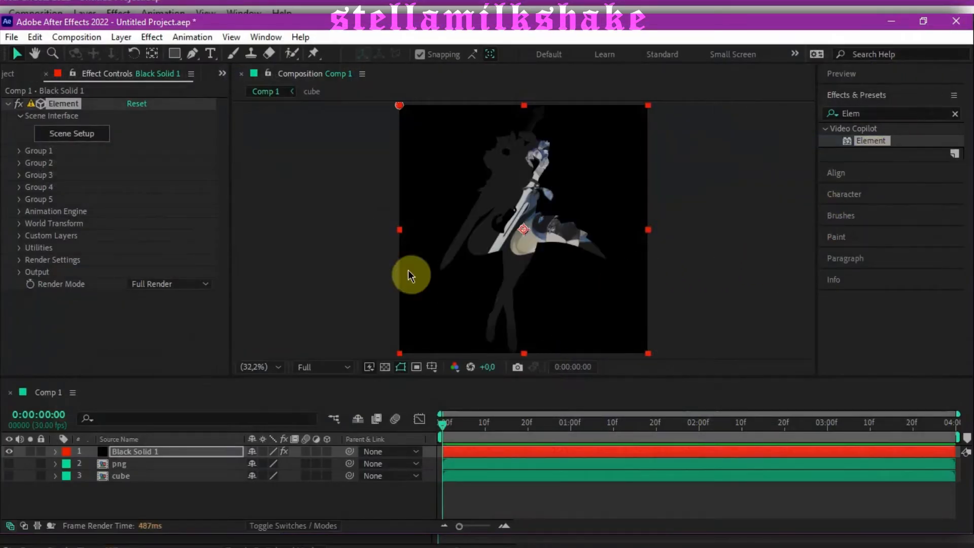
# Step: Set the extrusion model's texture mapping to UV in Element's Scene Setup and apply the scene to the composition
pyautogui.click(84, 145)
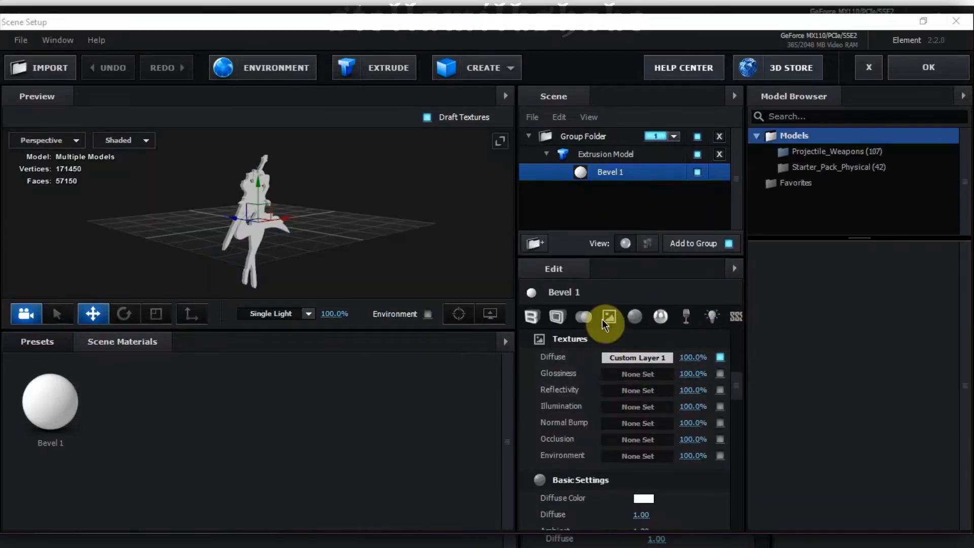
pyautogui.click(602, 154)
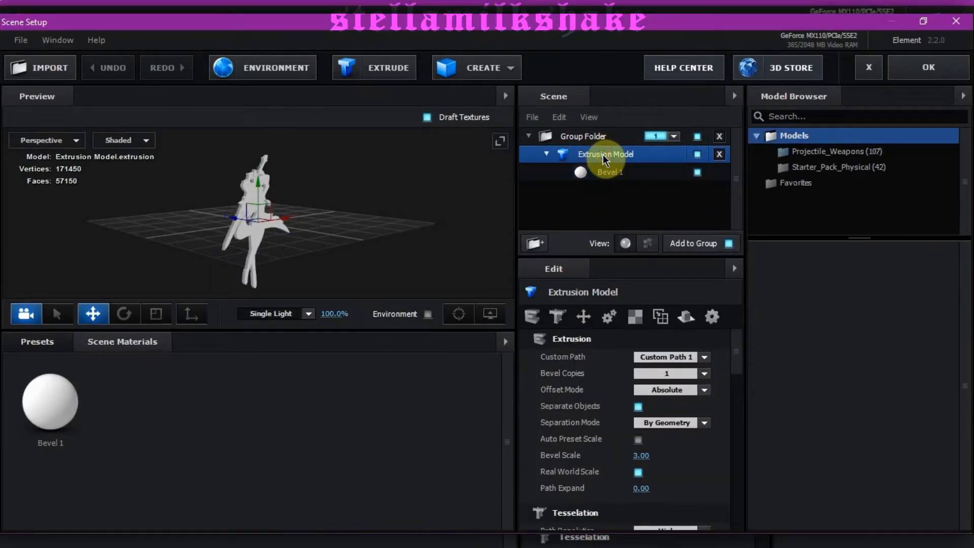
pyautogui.scroll(-1, 593, 436)
pyautogui.scroll(-8, 592, 435)
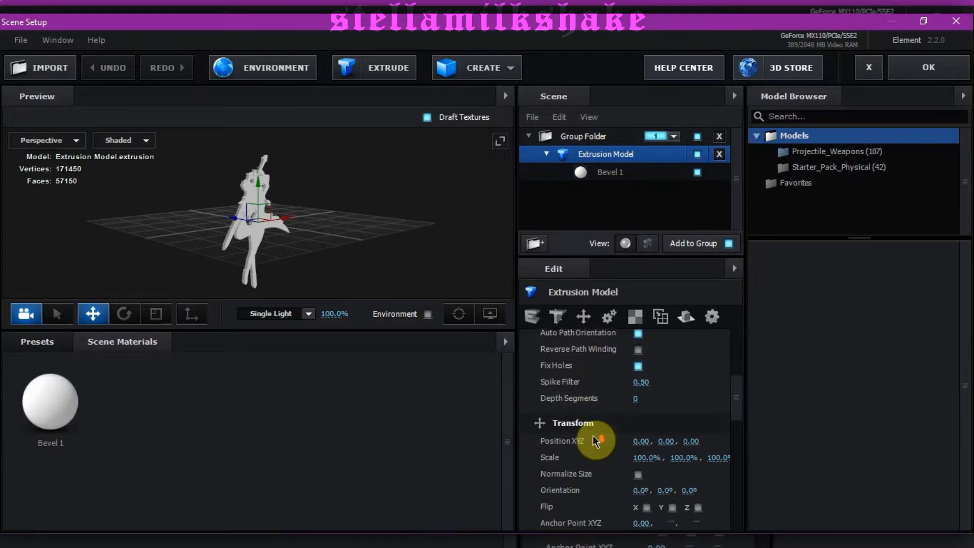
pyautogui.scroll(-2, 593, 431)
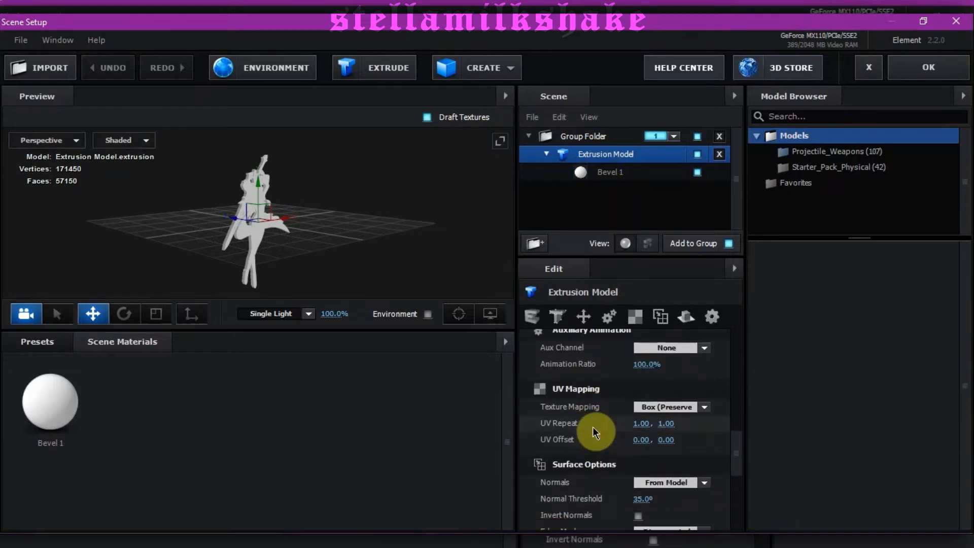
pyautogui.click(671, 404)
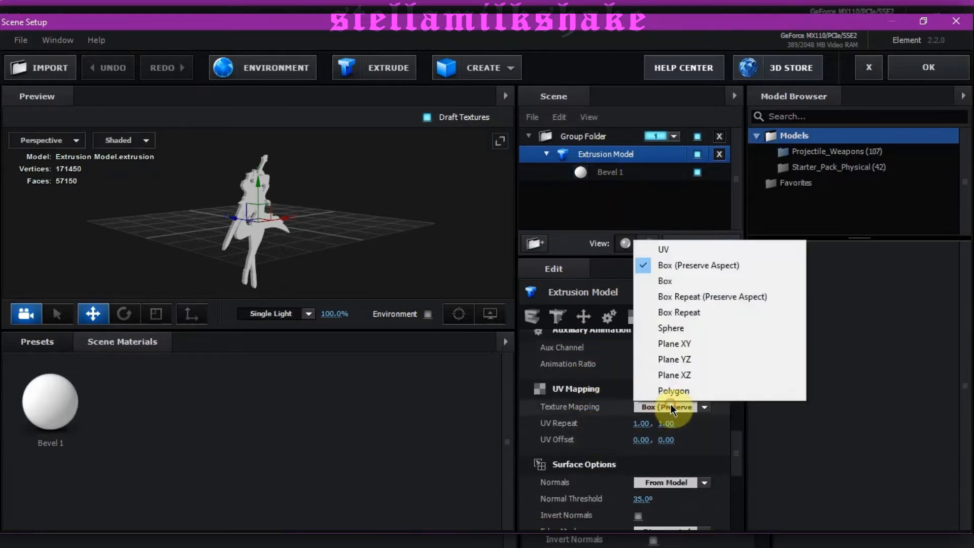
pyautogui.click(692, 253)
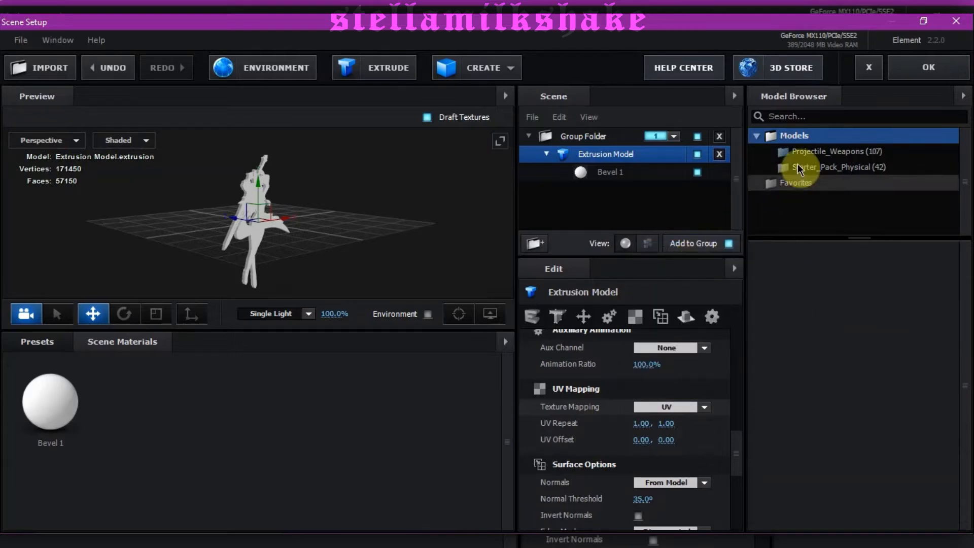
pyautogui.click(929, 68)
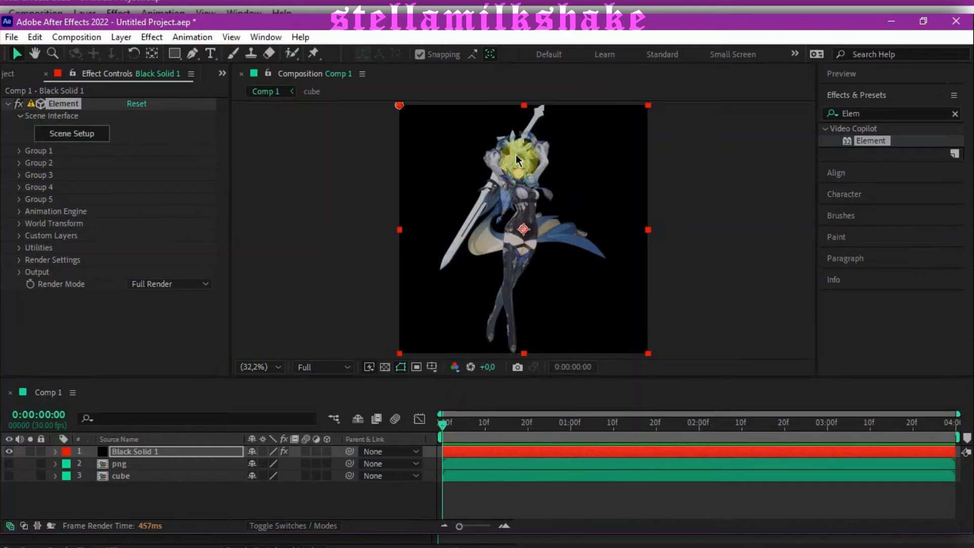
# Step: Enable Normalize Size for the extrusion model in Scene Setup and set its scale to 100%
pyautogui.click(68, 137)
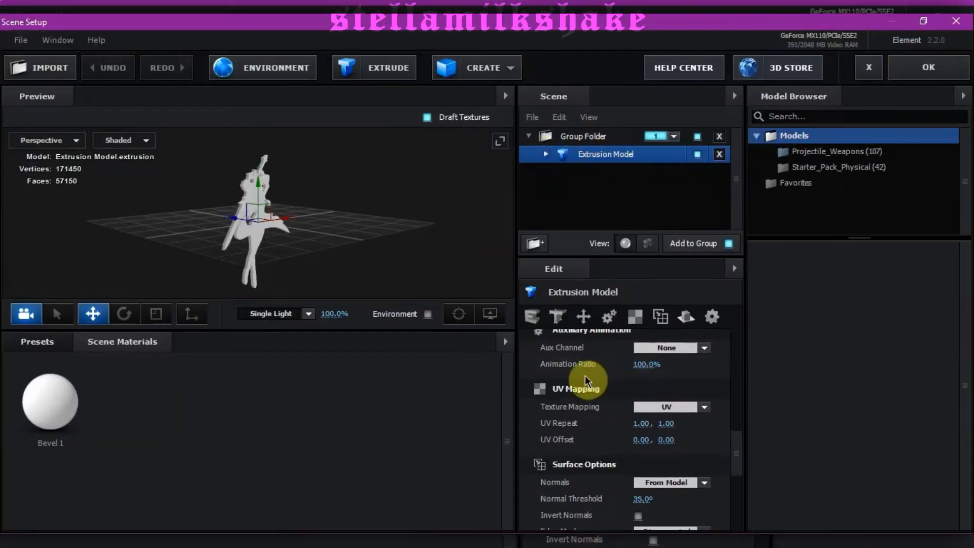
pyautogui.scroll(5, 578, 356)
pyautogui.scroll(3, 586, 370)
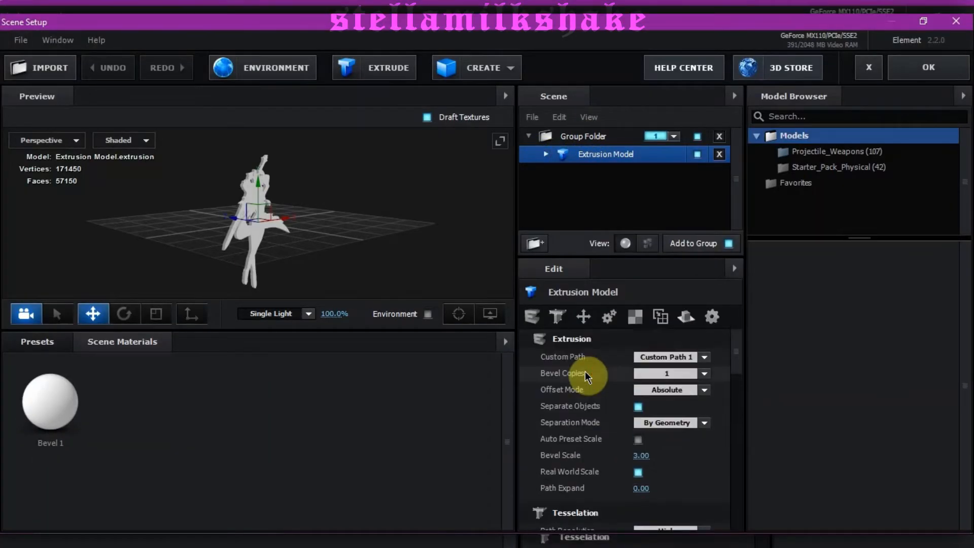
pyautogui.scroll(-6, 583, 376)
pyautogui.scroll(-1, 586, 394)
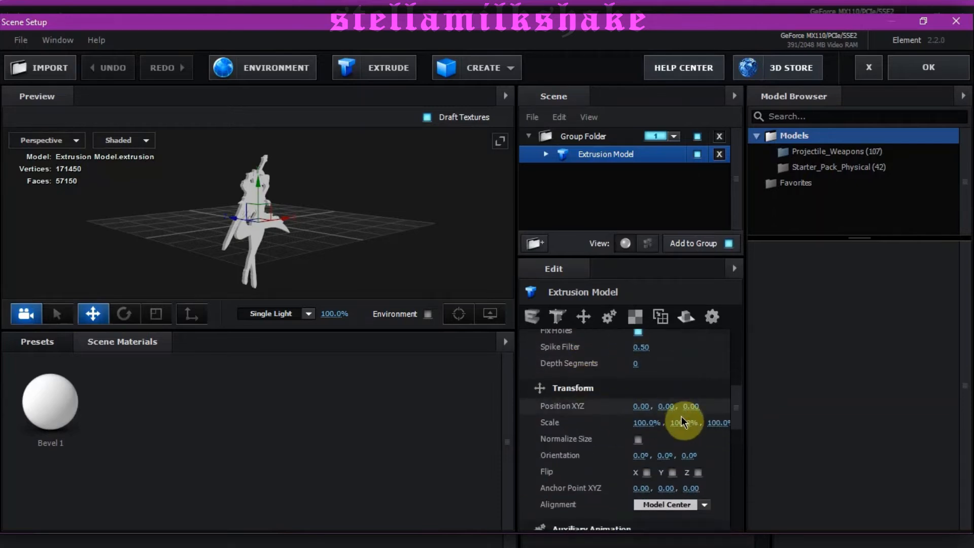
pyautogui.moveTo(644, 424); pyautogui.dragTo(599, 426)
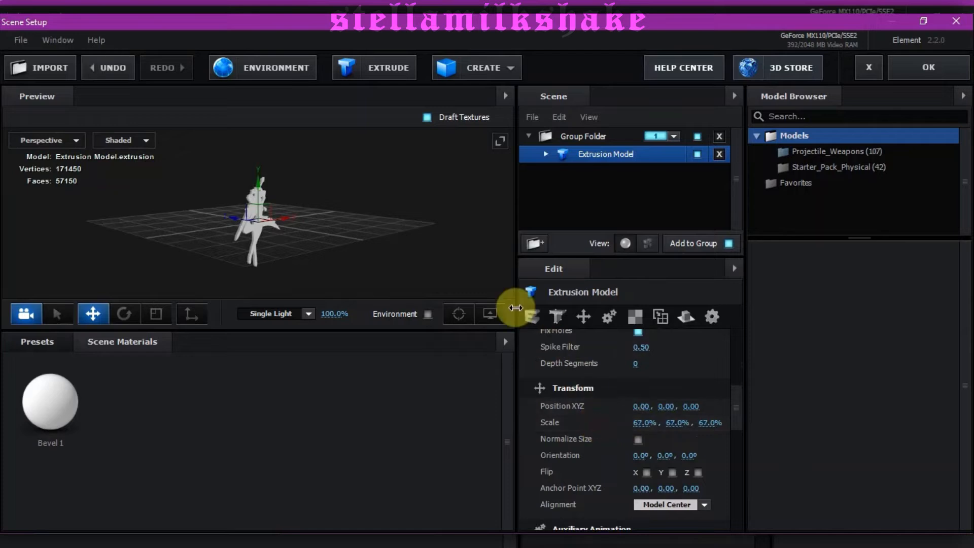
pyautogui.moveTo(383, 208); pyautogui.dragTo(336, 232)
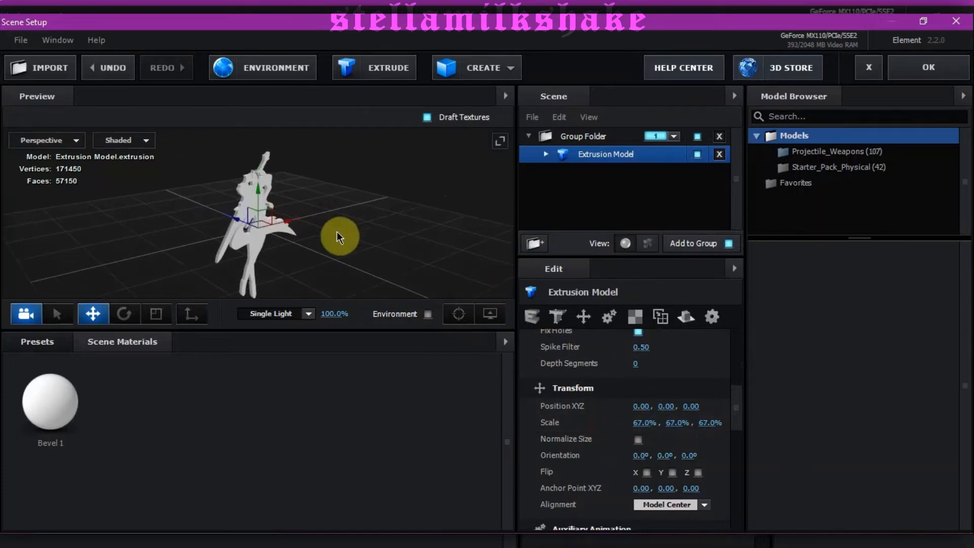
pyautogui.click(638, 439)
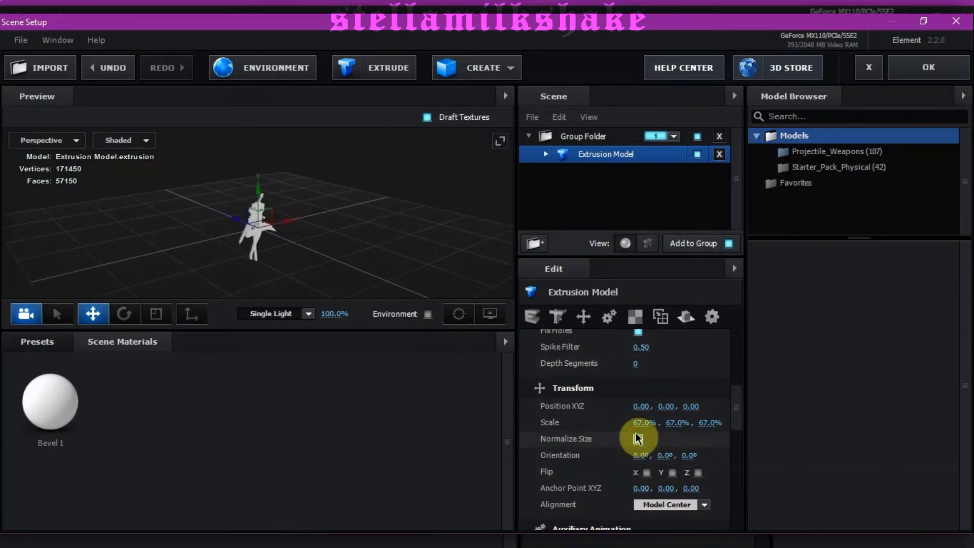
pyautogui.click(637, 425)
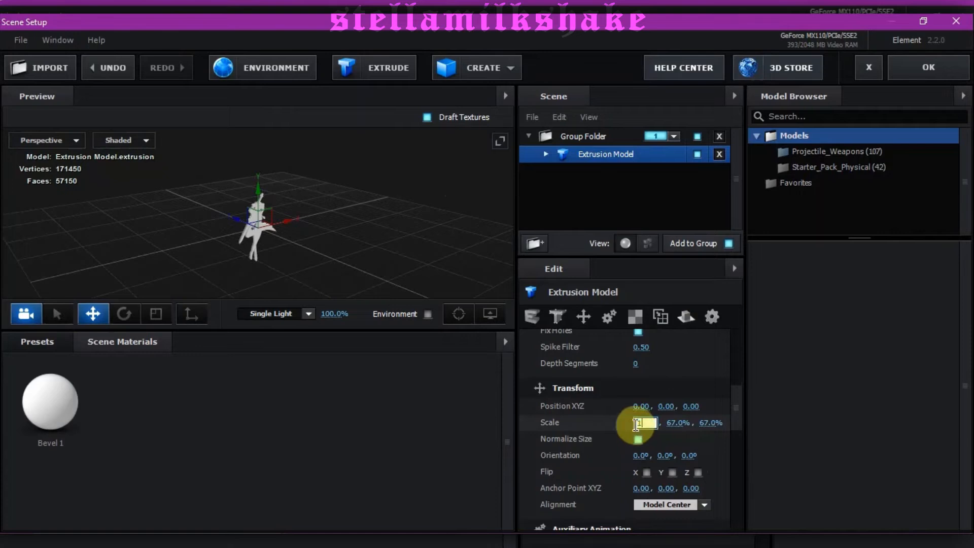
pyautogui.write('100')
pyautogui.press('Return')
pyautogui.moveTo(196, 278); pyautogui.dragTo(413, 224)
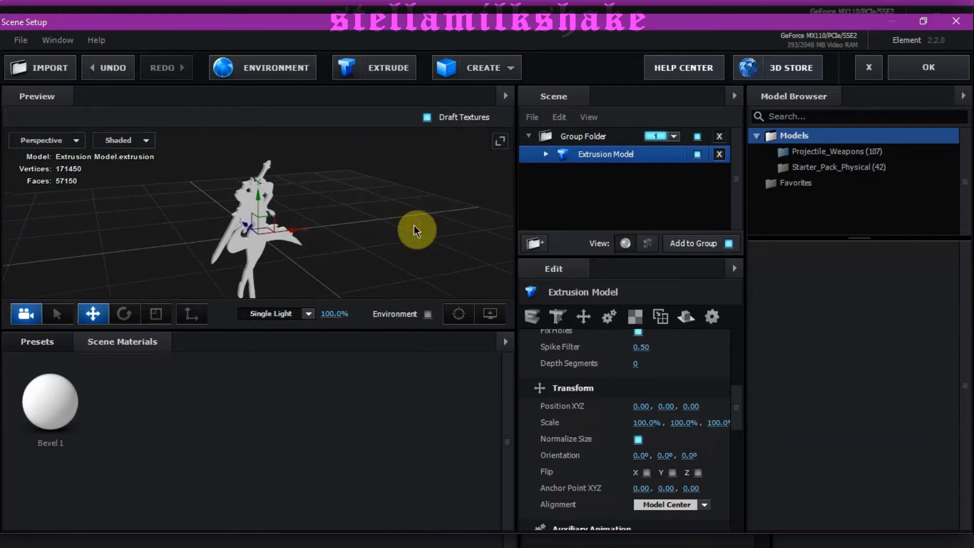
# Step: Set the extrusion model's Bevel Scale to 3.50 and check its thickness in the preview
pyautogui.scroll(4, 589, 456)
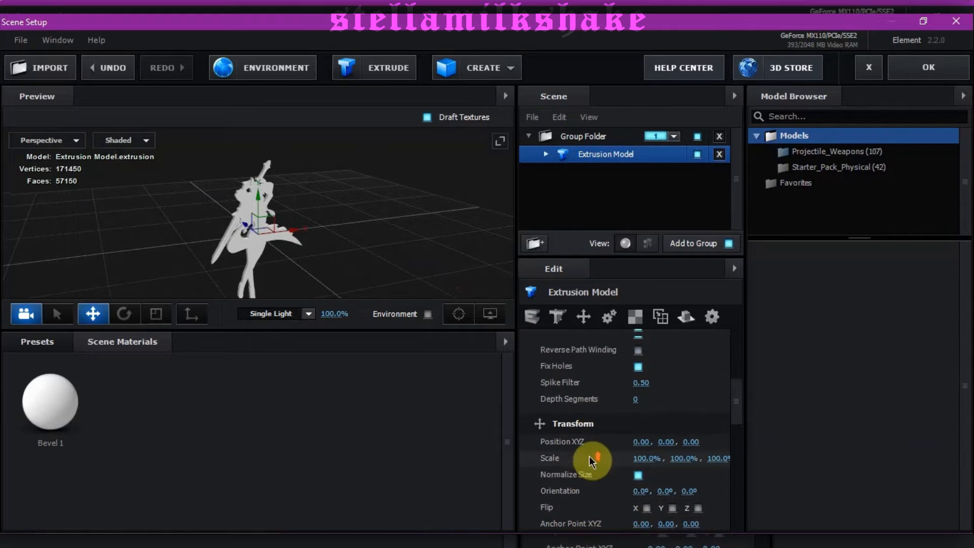
pyautogui.scroll(2, 589, 456)
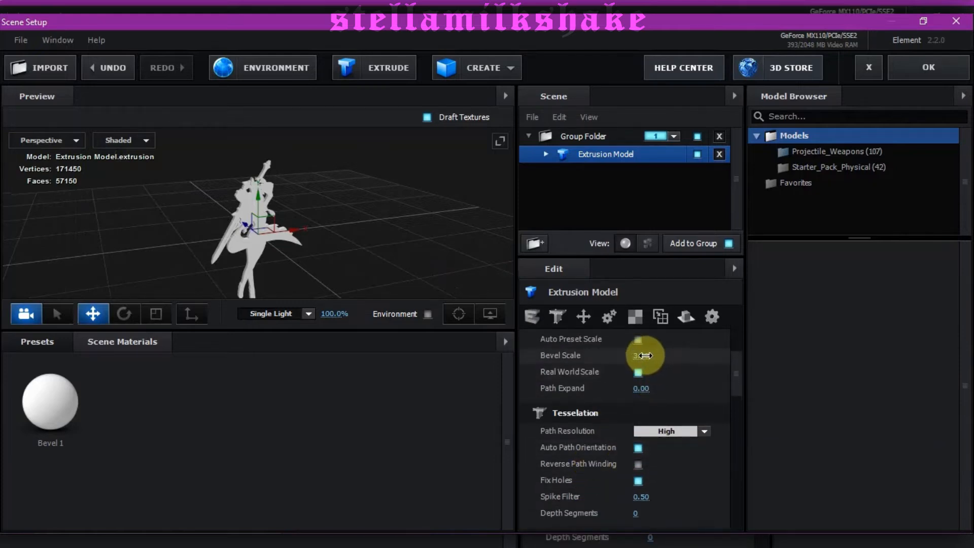
pyautogui.write('3,50')
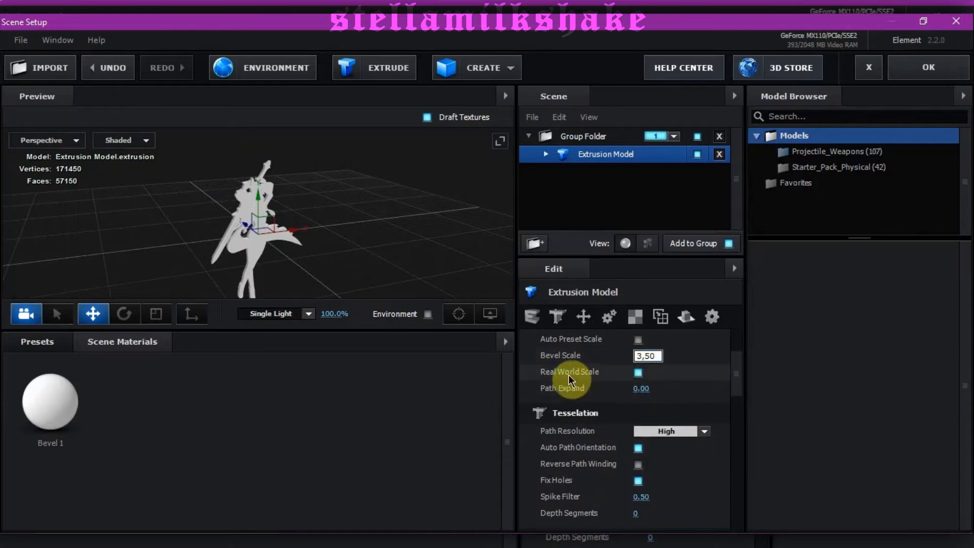
pyautogui.press('Return')
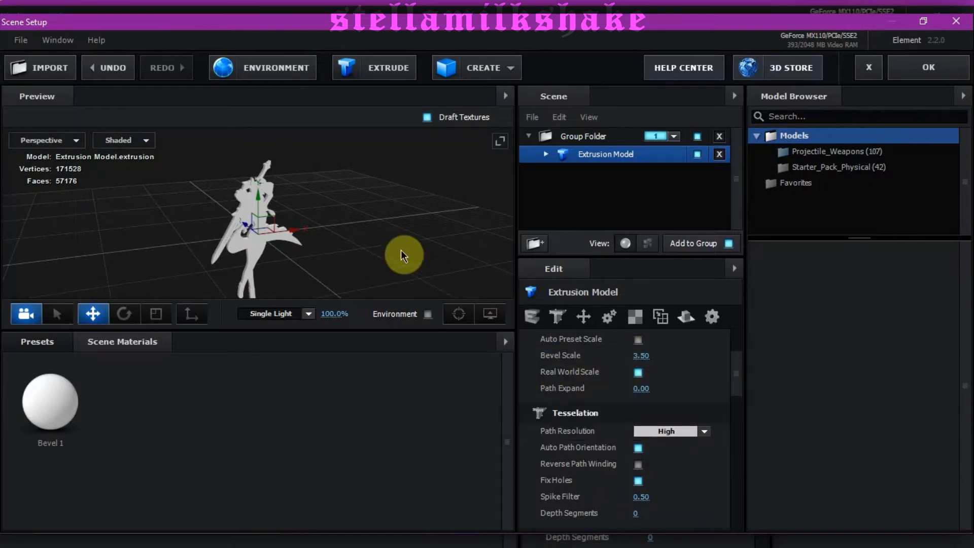
pyautogui.moveTo(401, 251)
pyautogui.mouseDown()
pyautogui.moveTo(504, 217)
pyautogui.moveTo(418, 210)
pyautogui.moveTo(385, 231)
pyautogui.moveTo(376, 254)
pyautogui.moveTo(413, 243)
pyautogui.mouseUp()
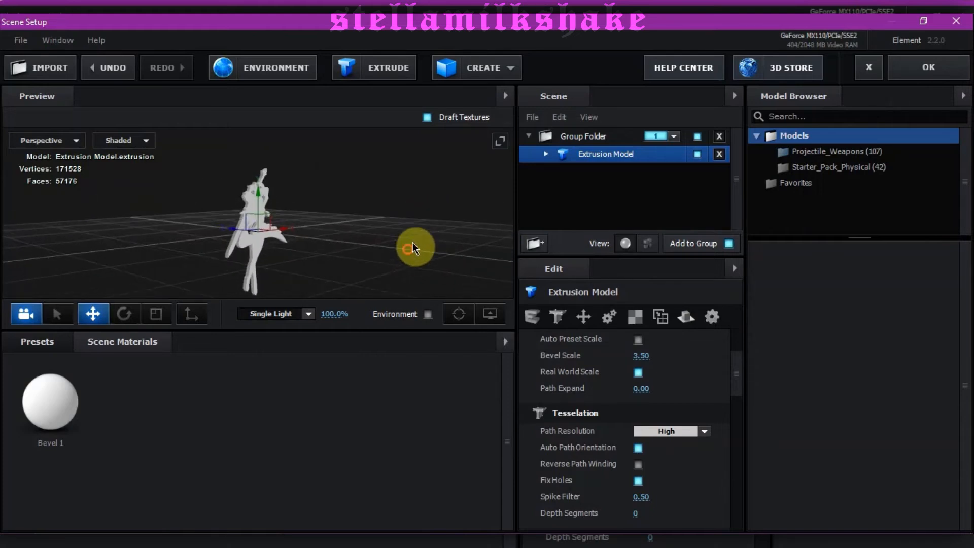
# Step: Add a new group folder below the extrusion model's folder, outside it, and assign it to group 2
pyautogui.click(528, 136)
pyautogui.click(540, 240)
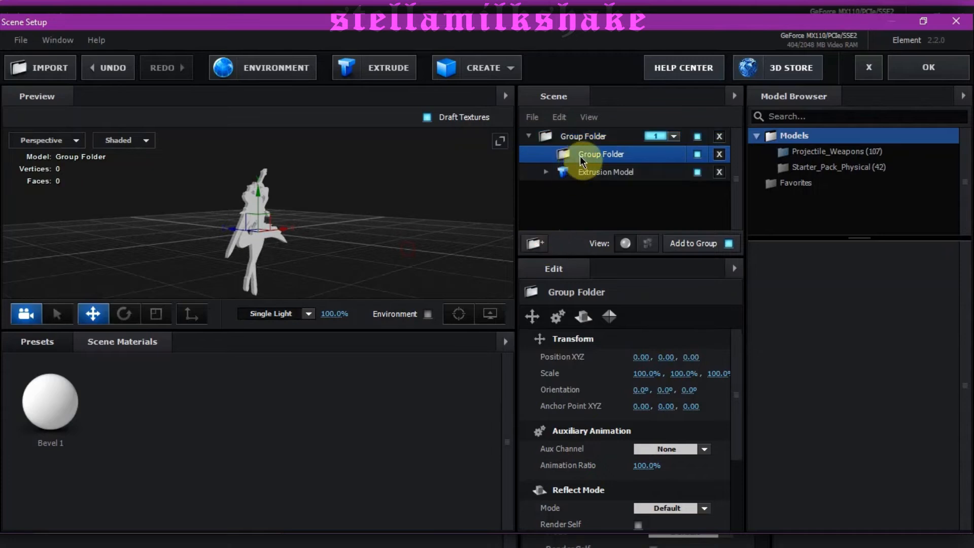
pyautogui.moveTo(582, 155); pyautogui.dragTo(599, 221)
pyautogui.click(657, 175)
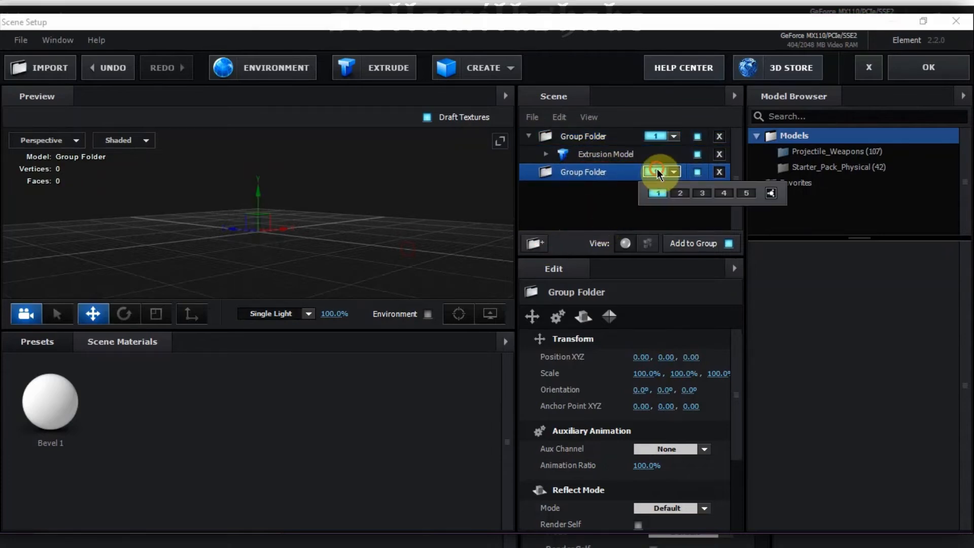
pyautogui.click(679, 193)
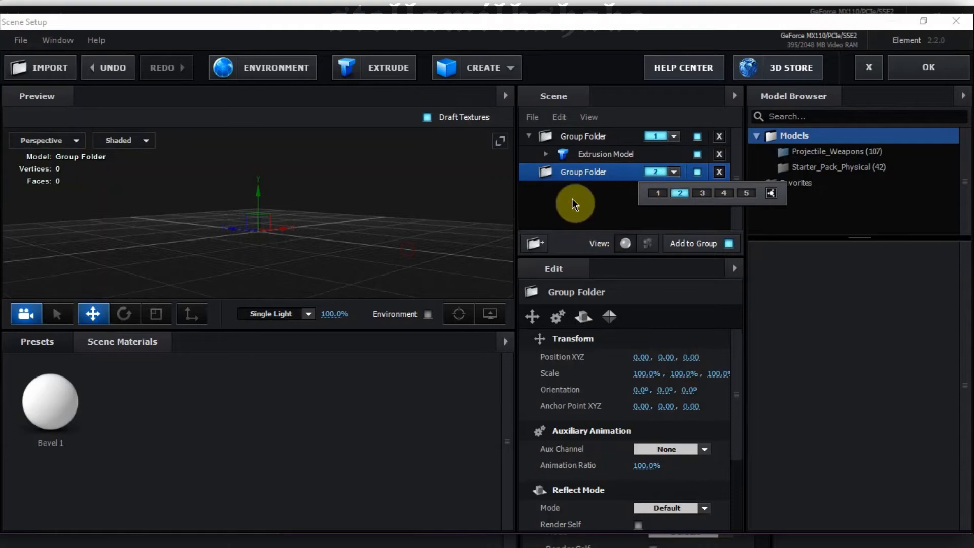
# Step: Create a box model in the second group folder with Normalize Size enabled
pyautogui.click(500, 66)
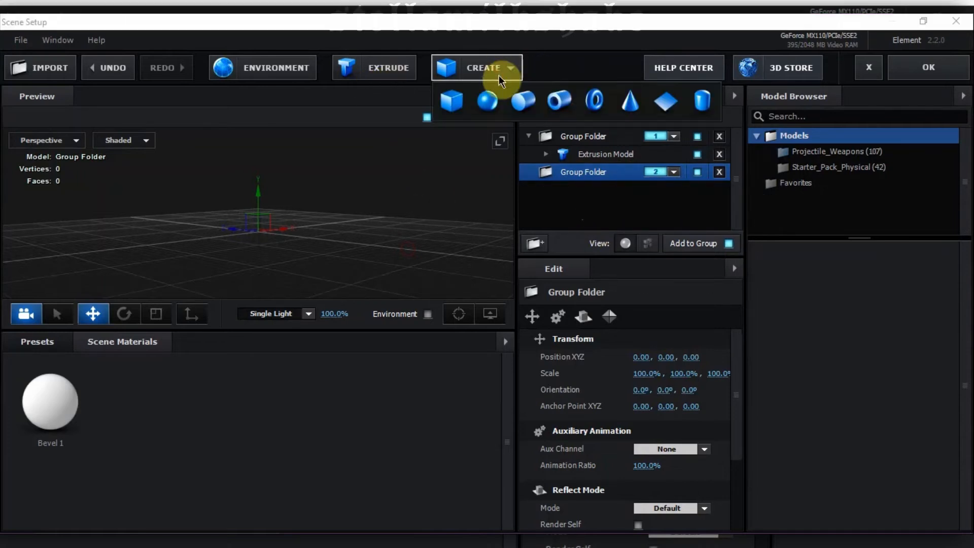
pyautogui.click(458, 95)
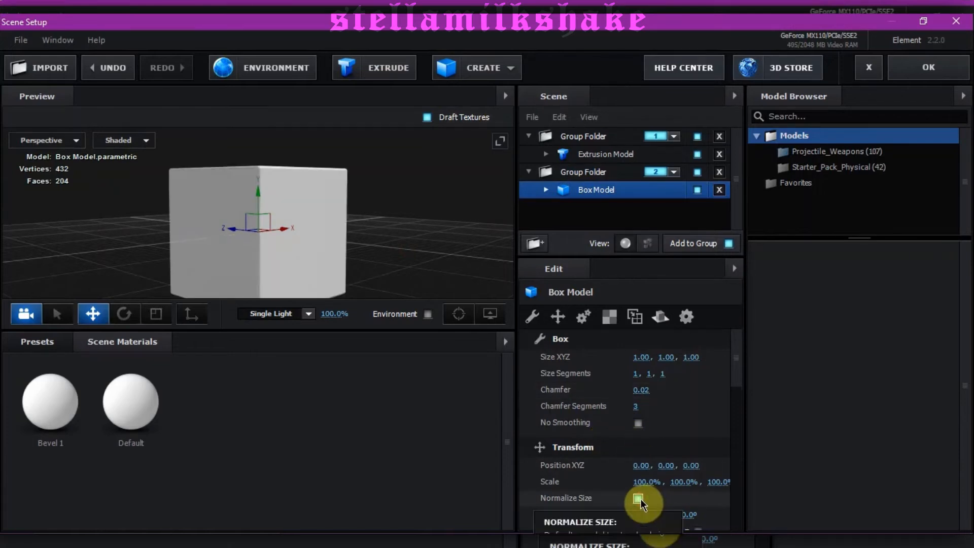
pyautogui.click(545, 190)
# Step: Set the diffuse texture of the box's Default material to Custom Layer 2 [cube] and apply the scene to the composition
pyautogui.click(610, 207)
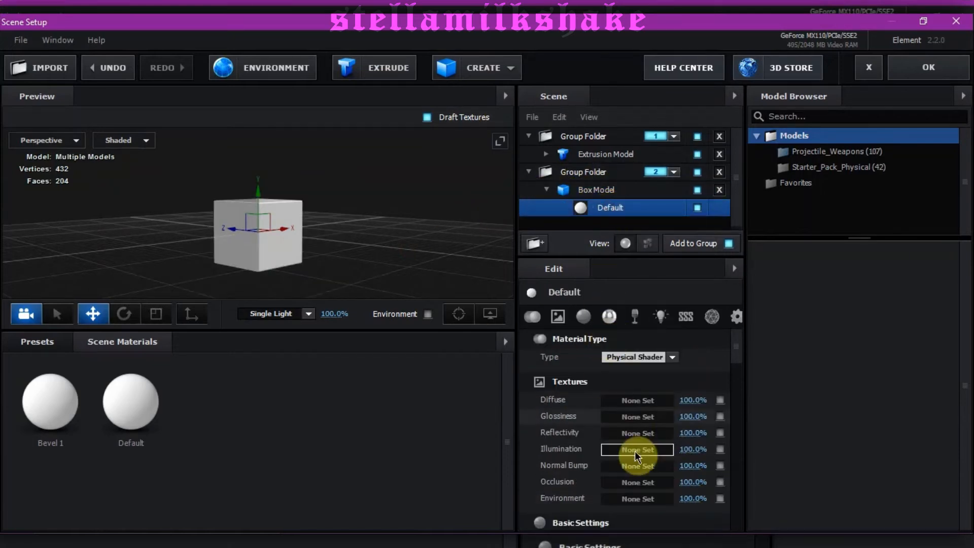
pyautogui.click(624, 400)
pyautogui.click(632, 282)
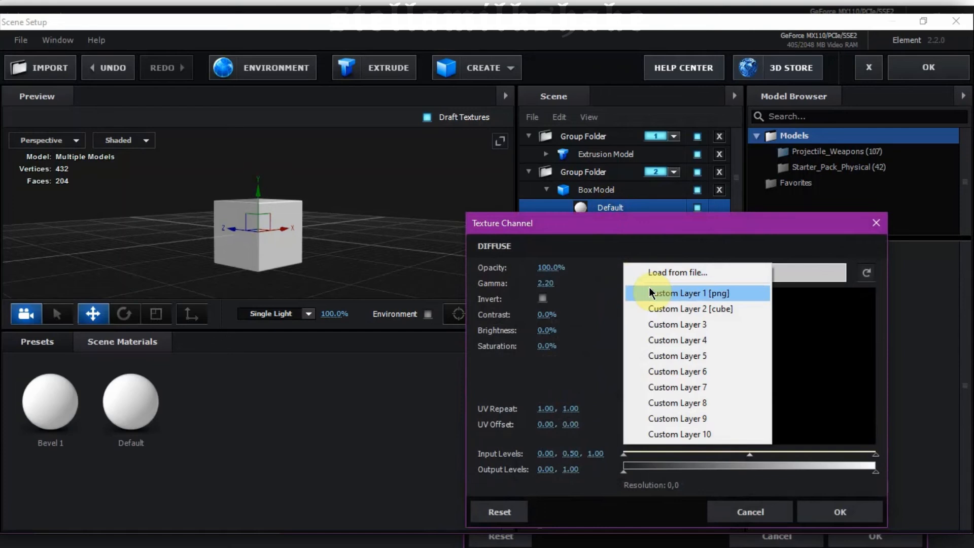
pyautogui.click(679, 310)
pyautogui.click(832, 513)
pyautogui.moveTo(281, 170); pyautogui.dragTo(335, 173)
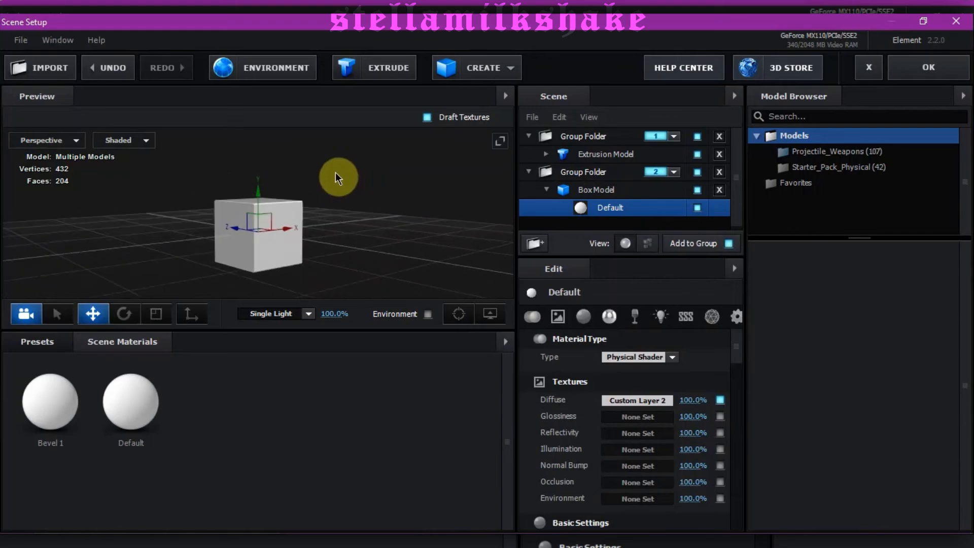
pyautogui.click(919, 79)
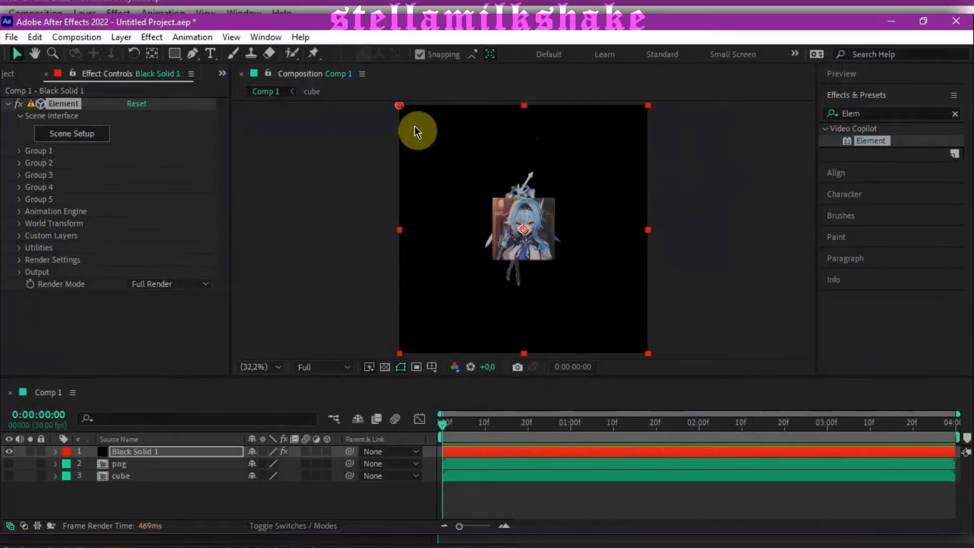
# Step: Set Group 2's Particle Replicator shape to Ring and its particle count to 12
pyautogui.click(19, 163)
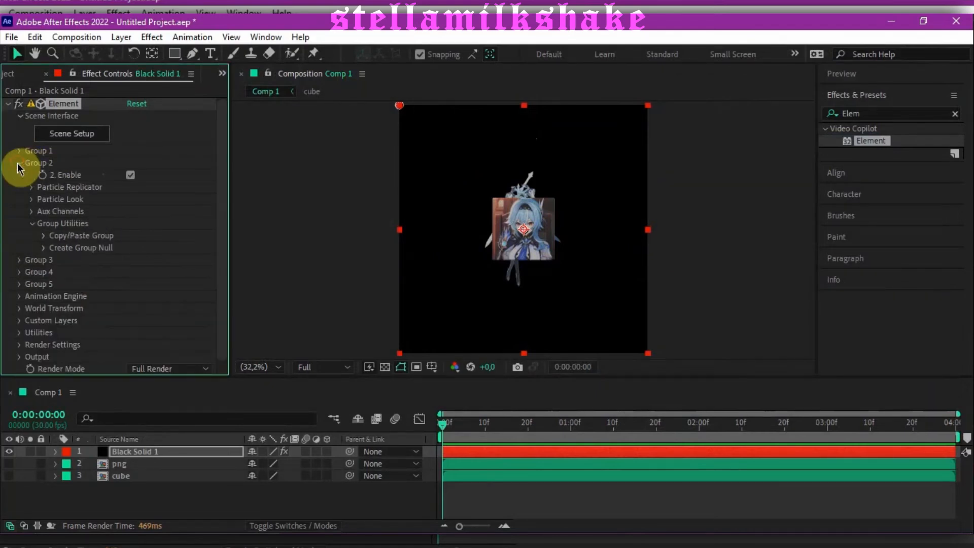
pyautogui.click(32, 186)
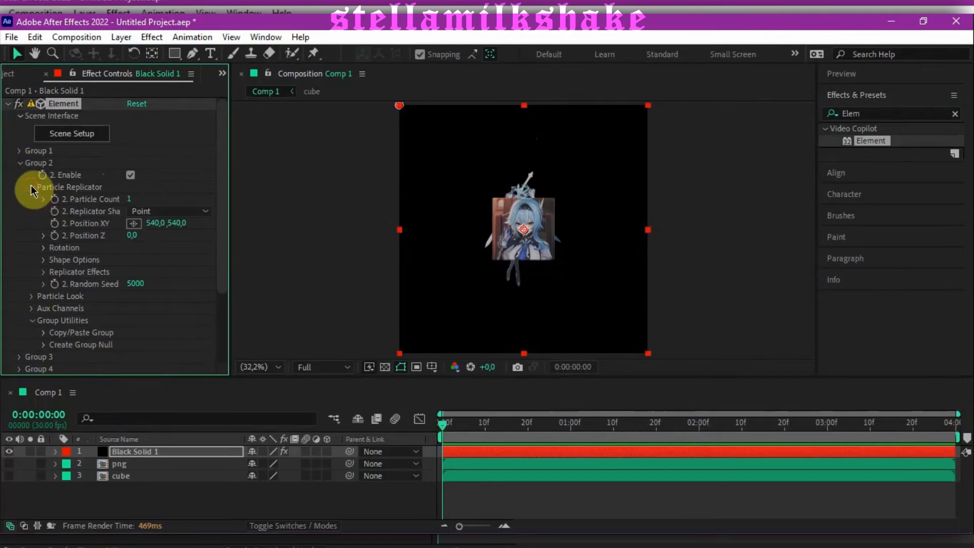
pyautogui.click(155, 210)
pyautogui.click(168, 288)
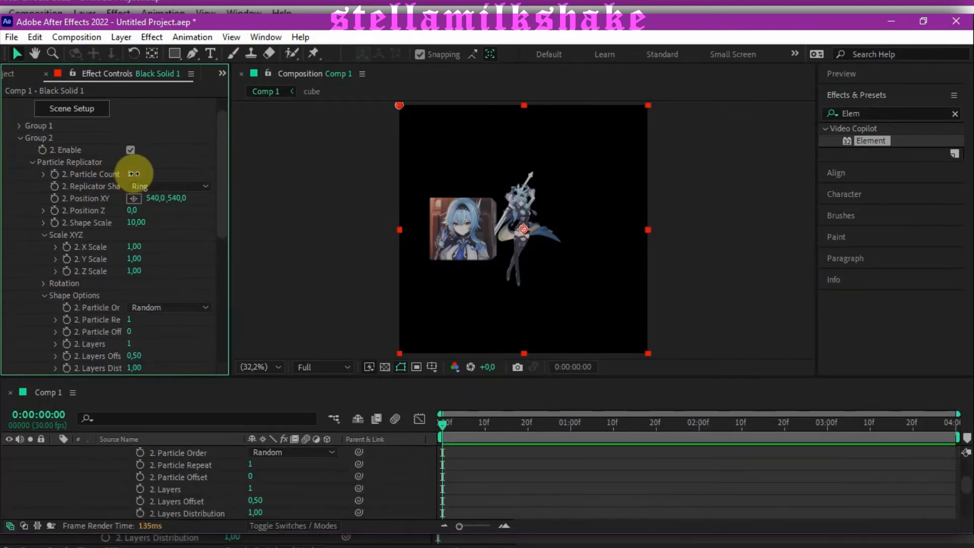
pyautogui.moveTo(134, 174); pyautogui.dragTo(162, 178)
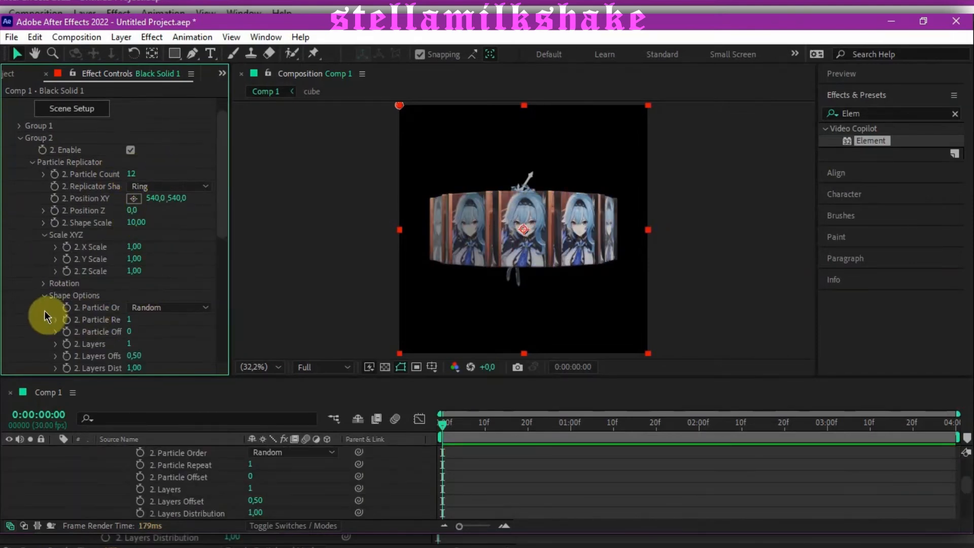
# Step: Reduce Group 2's Particle Size to 4.50 in its Particle Look settings
pyautogui.scroll(-5, 31, 272)
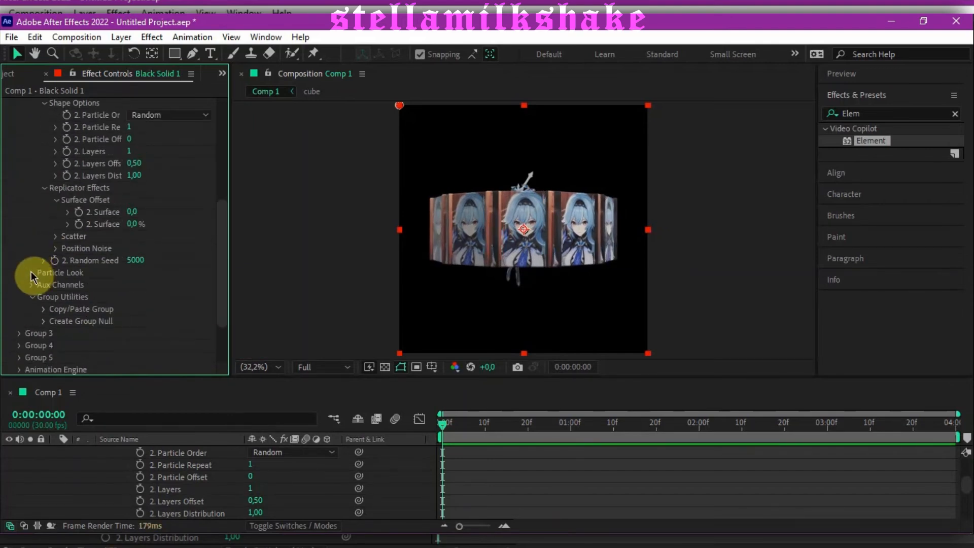
pyautogui.moveTo(132, 261); pyautogui.dragTo(99, 259)
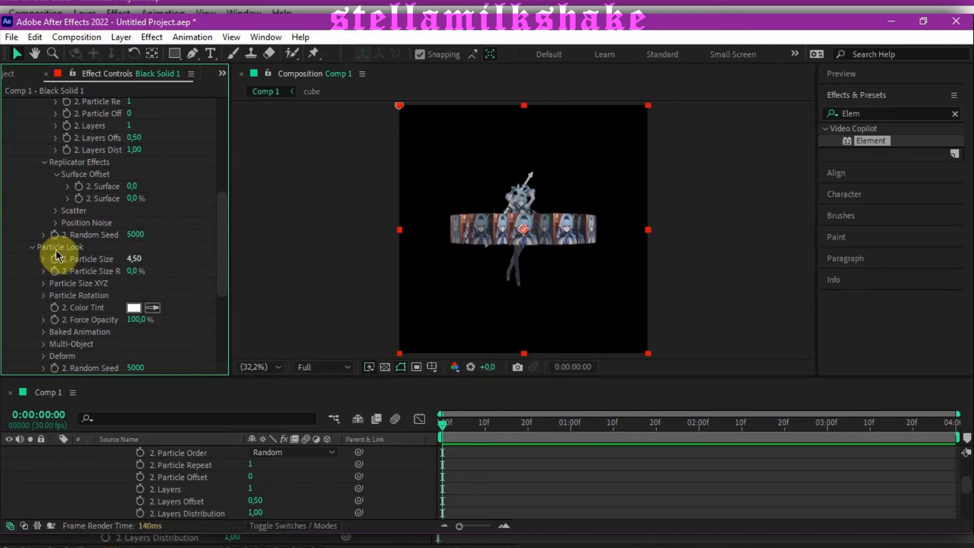
# Step: Increase the World Scale in Element's World Transform settings to enlarge the character and cube ring together
pyautogui.scroll(10, 56, 250)
pyautogui.click(19, 162)
pyautogui.click(20, 228)
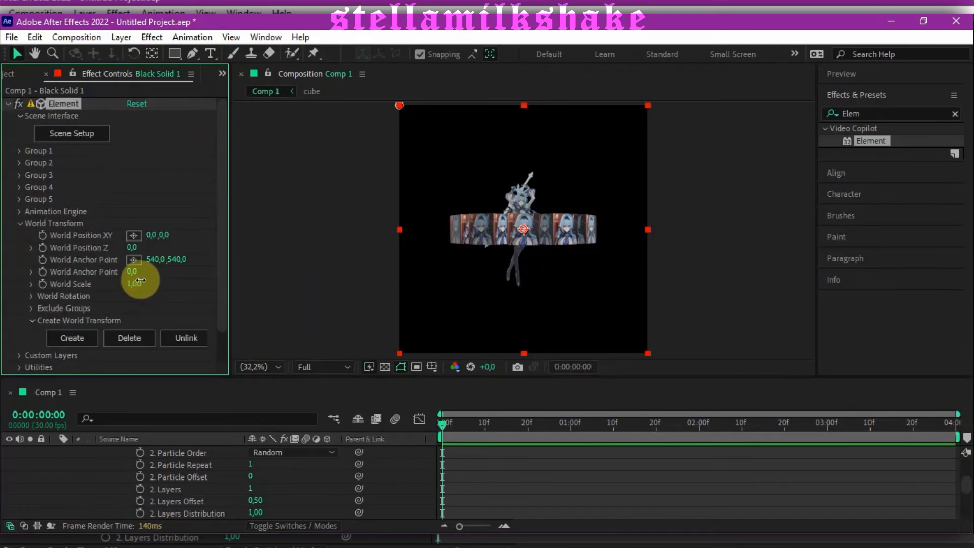
pyautogui.moveTo(135, 272); pyautogui.dragTo(144, 271)
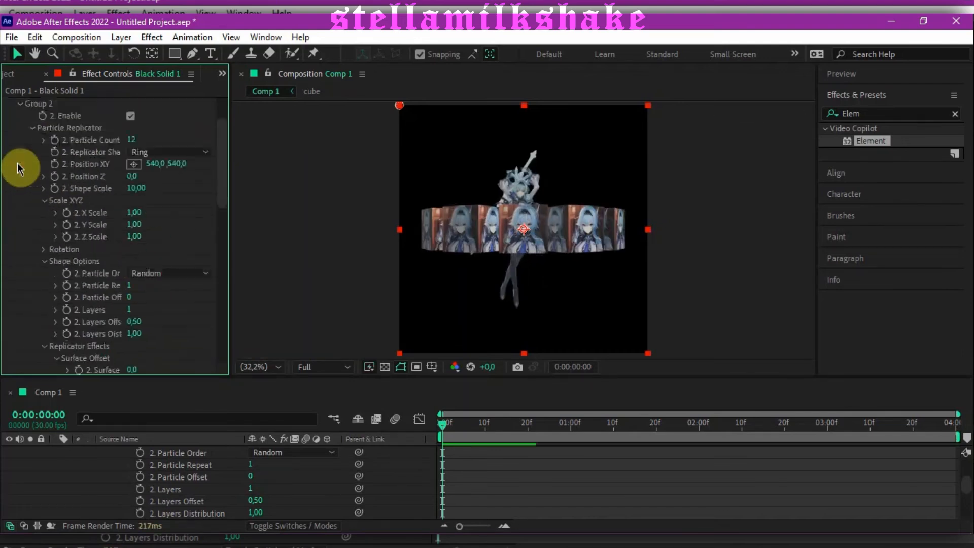
pyautogui.scroll(-8, 19, 168)
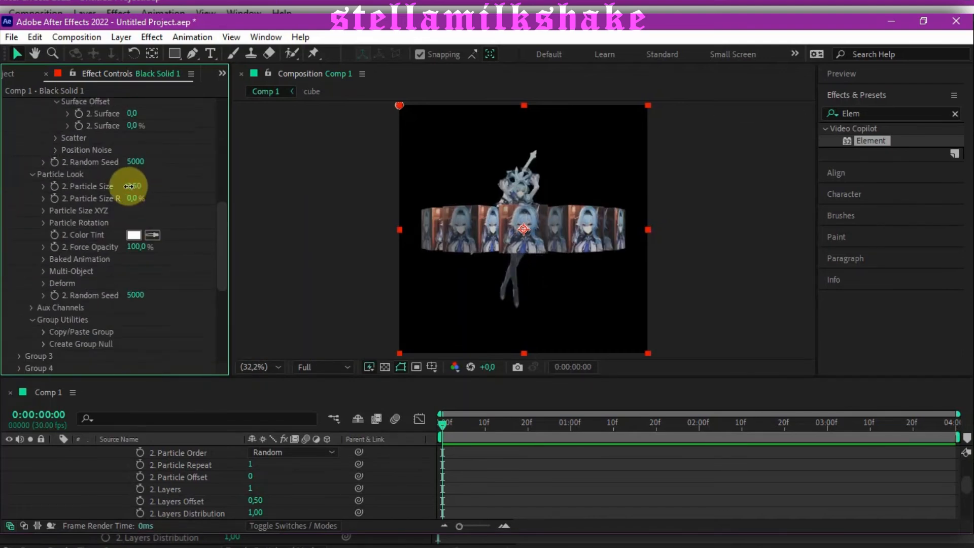
# Step: Set Group 2's Particle Size to 4.10 and enable Multi-Object in its Particle Look settings
pyautogui.moveTo(131, 187); pyautogui.dragTo(132, 186)
pyautogui.scroll(10, 165, 306)
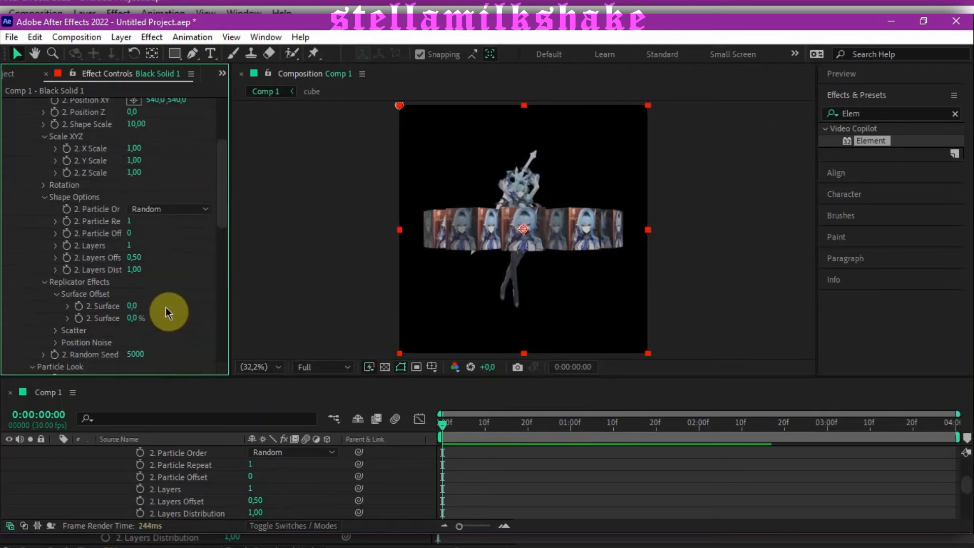
pyautogui.scroll(-15, 47, 301)
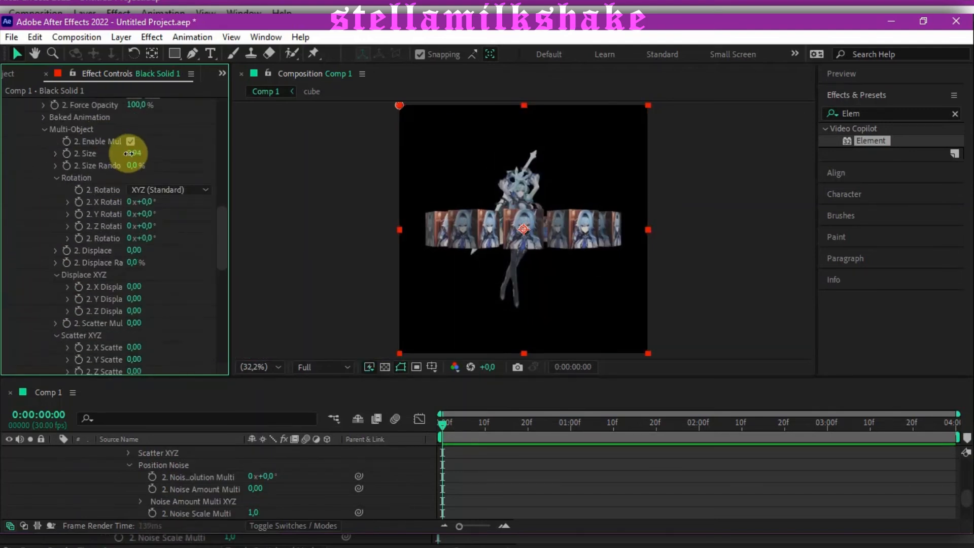
# Step: Reduce Group 2's Multi-Object Size to 0.79 and its Particle Replicator Shape Scale to 7.00
pyautogui.scroll(15, 152, 203)
pyautogui.moveTo(128, 246)
pyautogui.mouseDown()
pyautogui.moveTo(113, 247)
pyautogui.moveTo(124, 256)
pyautogui.mouseUp()
pyautogui.scroll(-18, 121, 203)
pyautogui.scroll(9, 72, 258)
pyautogui.scroll(4, 555, 236)
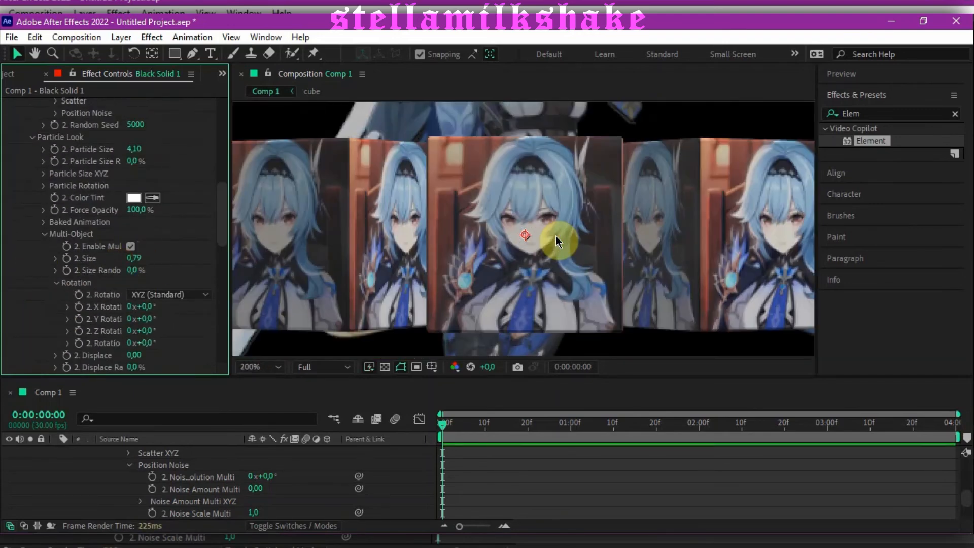
pyautogui.scroll(-1, 553, 236)
pyautogui.click(269, 365)
pyautogui.click(268, 113)
# Step: Tilt Group 2's ring by setting its replicator X Rotation to 8°, Y Rotation to 7° and Z Rotation to -6°
pyautogui.scroll(10, 27, 221)
pyautogui.scroll(3, 26, 220)
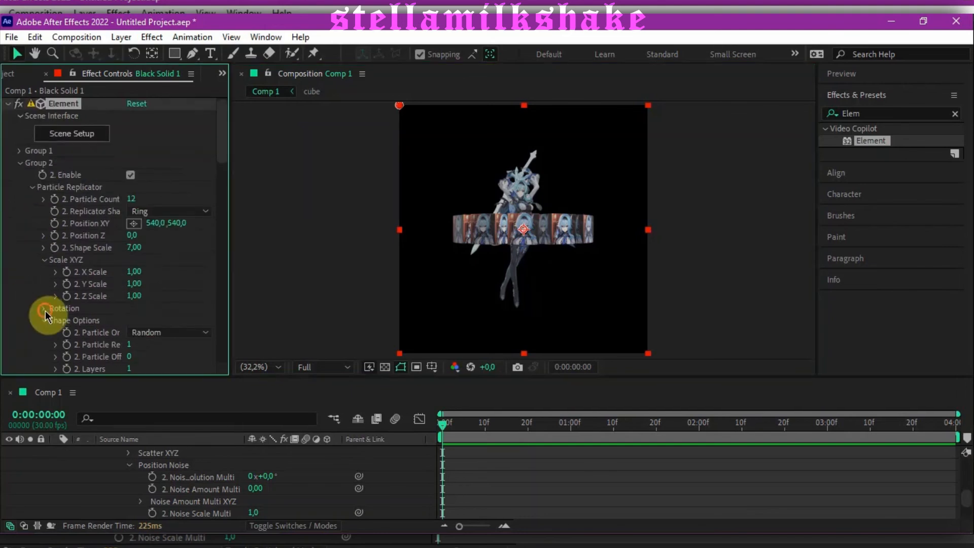
pyautogui.click(45, 308)
pyautogui.scroll(-3, 29, 302)
pyautogui.click(147, 257)
pyautogui.write('8')
pyautogui.press('Tab')
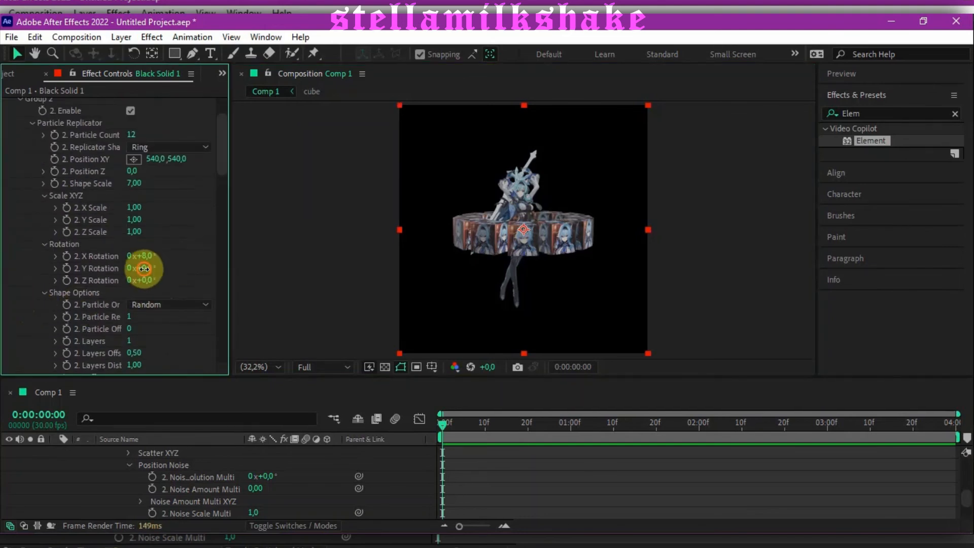
pyautogui.write('7')
pyautogui.press('Tab')
pyautogui.write('-6')
pyautogui.press('Return')
# Step: Reduce the cubes' Particle Size in Group 2 to 3.10
pyautogui.press('/')
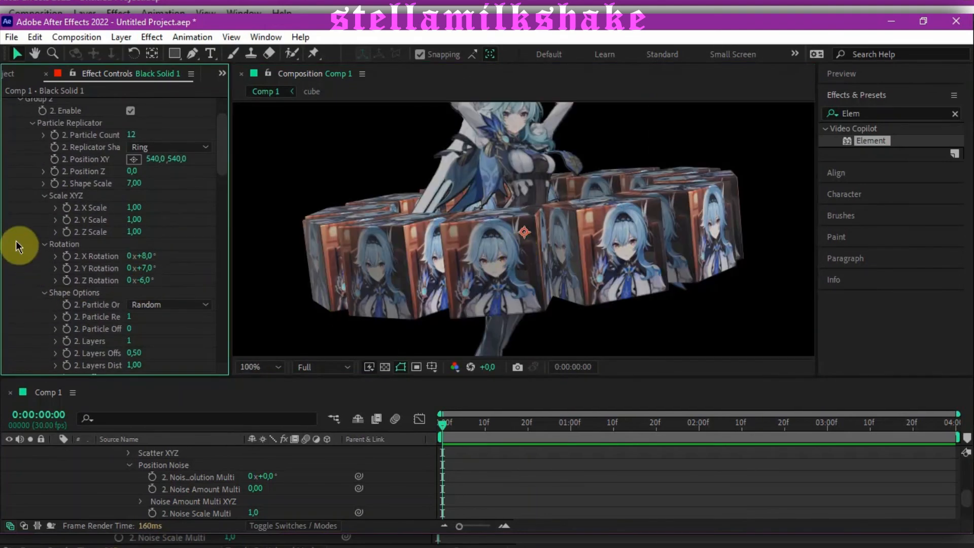
pyautogui.scroll(-5, 12, 269)
pyautogui.moveTo(134, 250); pyautogui.dragTo(92, 250)
pyautogui.click(260, 367)
pyautogui.click(256, 162)
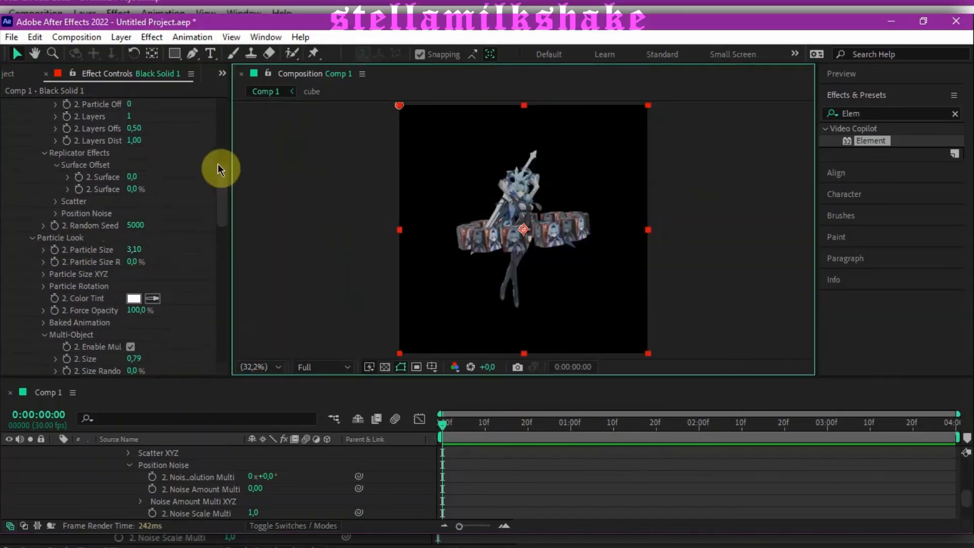
# Step: Set the World Scale to 1.64 and World Position Z to -180 in Element's World Transform
pyautogui.moveTo(221, 168); pyautogui.dragTo(222, 104)
pyautogui.click(19, 163)
pyautogui.click(20, 223)
pyautogui.moveTo(134, 284); pyautogui.dragTo(147, 284)
pyautogui.moveTo(132, 248); pyautogui.dragTo(123, 248)
pyautogui.click(31, 296)
pyautogui.scroll(10, 508, 472)
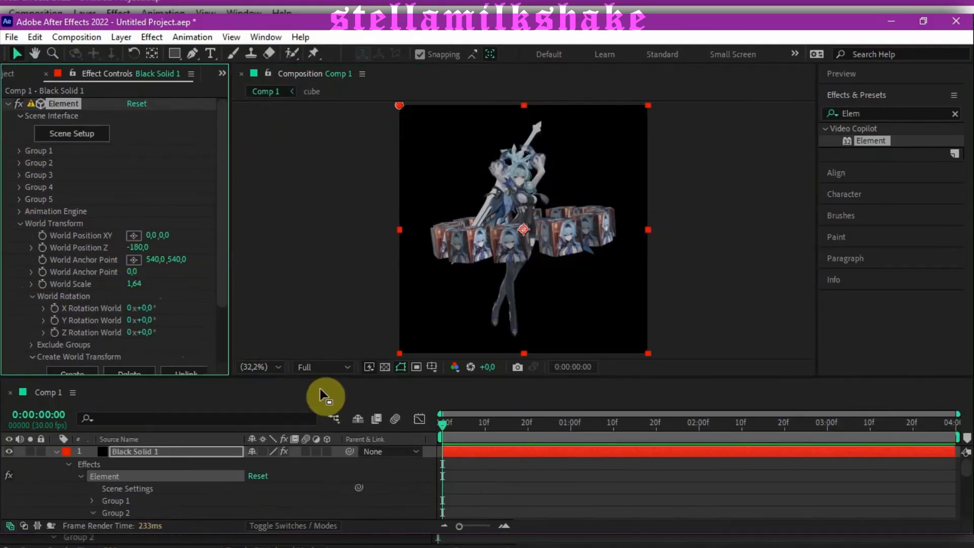
# Step: Keyframe Y Rotation World at 159° on the first frame, 0° at 2 seconds and -109° on the last frame
pyautogui.moveTo(137, 321); pyautogui.dragTo(264, 325)
pyautogui.click(55, 321)
pyautogui.click(699, 424)
pyautogui.click(145, 321)
pyautogui.write('0')
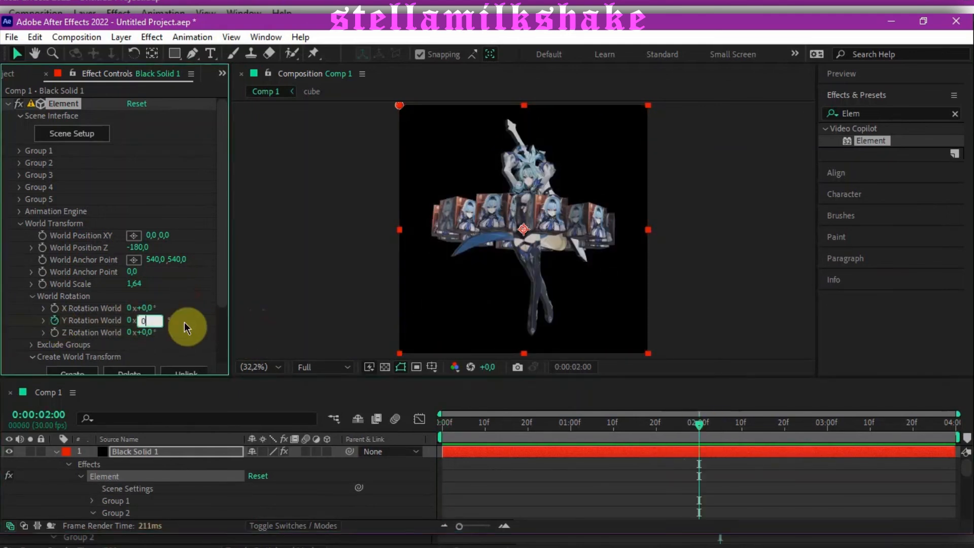
pyautogui.click(951, 425)
pyautogui.moveTo(145, 321); pyautogui.dragTo(78, 337)
# Step: Keyframe World Scale at 1.64 at 2 seconds and 1.00 on the first and last frames
pyautogui.click(443, 427)
pyautogui.click(700, 427)
pyautogui.click(42, 284)
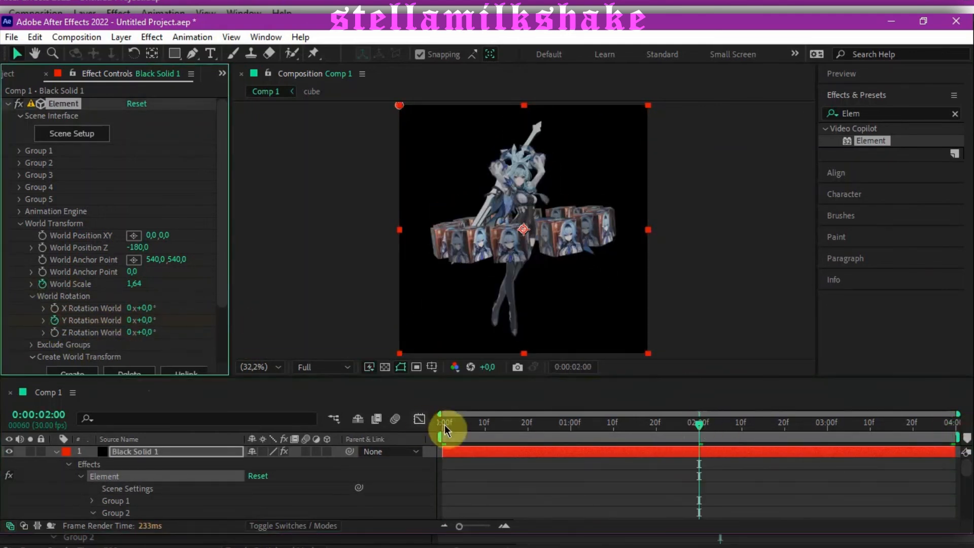
pyautogui.click(443, 427)
pyautogui.moveTo(134, 284); pyautogui.dragTo(86, 285)
pyautogui.click(952, 425)
# Step: Easy-ease all keyframes and reshape the World Scale graph, retracting the outer keyframes' handles and stretching the middle keyframe's handles toward both ends
pyautogui.press('u')
pyautogui.moveTo(413, 466); pyautogui.dragTo(959, 492)
pyautogui.press('F9')
pyautogui.click(699, 476)
pyautogui.click(419, 418)
pyautogui.moveTo(527, 469); pyautogui.dragTo(443, 470)
pyautogui.moveTo(614, 469); pyautogui.dragTo(447, 471)
pyautogui.moveTo(867, 487); pyautogui.dragTo(958, 492)
pyautogui.moveTo(782, 488); pyautogui.dragTo(950, 489)
# Step: Stretch the middle keyframe's incoming handle on the Y Rotation World graph toward the start and enable motion blur for Black Solid 1
pyautogui.click(181, 489)
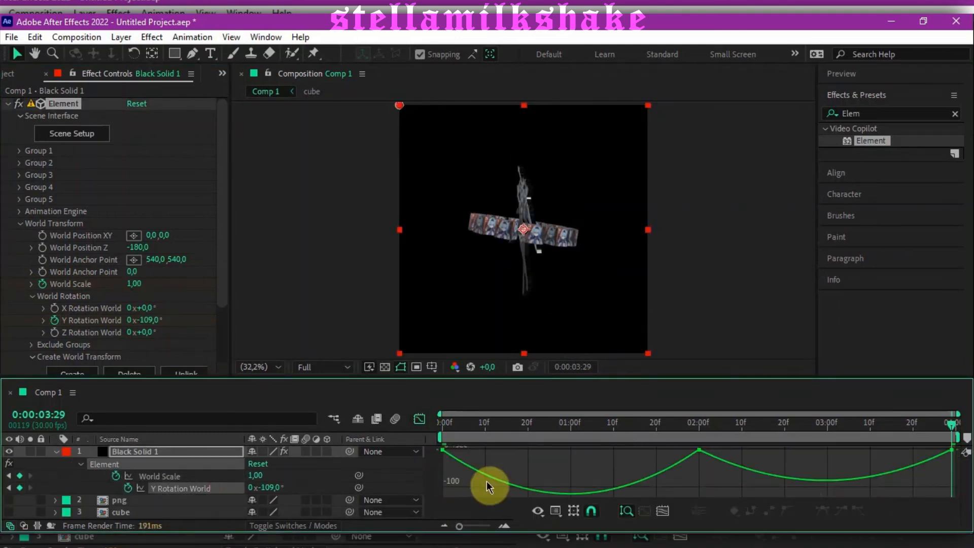
pyautogui.moveTo(655, 449); pyautogui.dragTo(445, 451)
pyautogui.click(306, 451)
pyautogui.click(420, 418)
# Step: Set the composition's viewing resolution to Quarter and preview the animation from the first frame
pyautogui.click(443, 427)
pyautogui.click(323, 367)
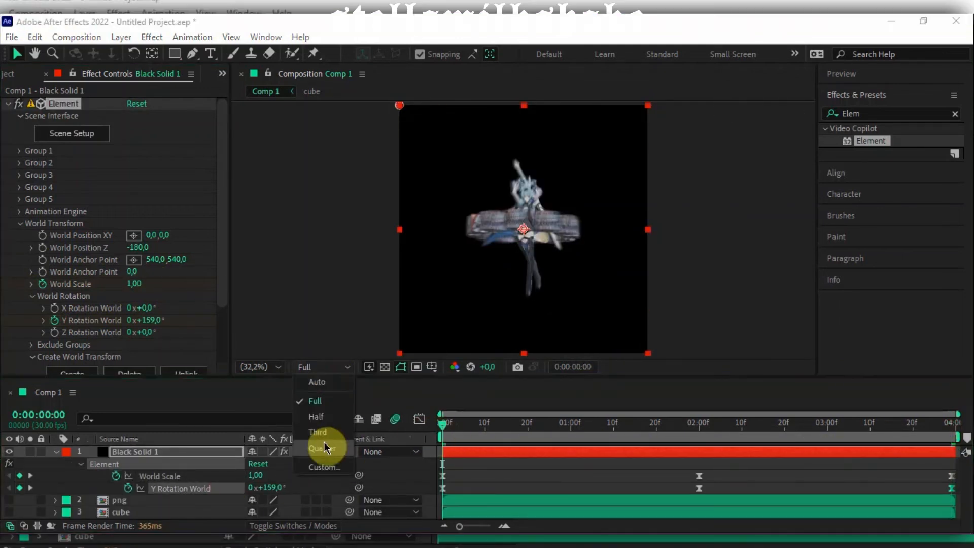
pyautogui.click(326, 446)
pyautogui.click(841, 74)
pyautogui.click(889, 94)
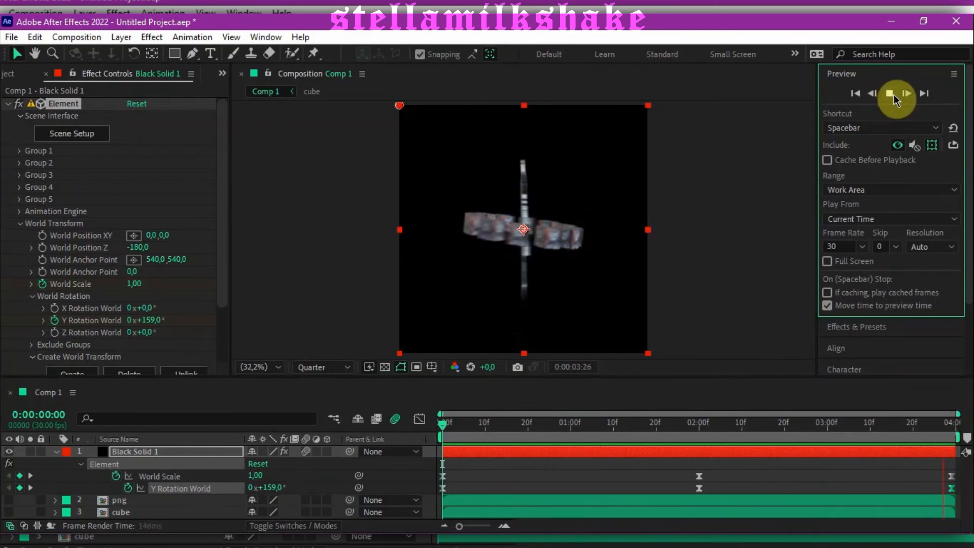
pyautogui.click(699, 429)
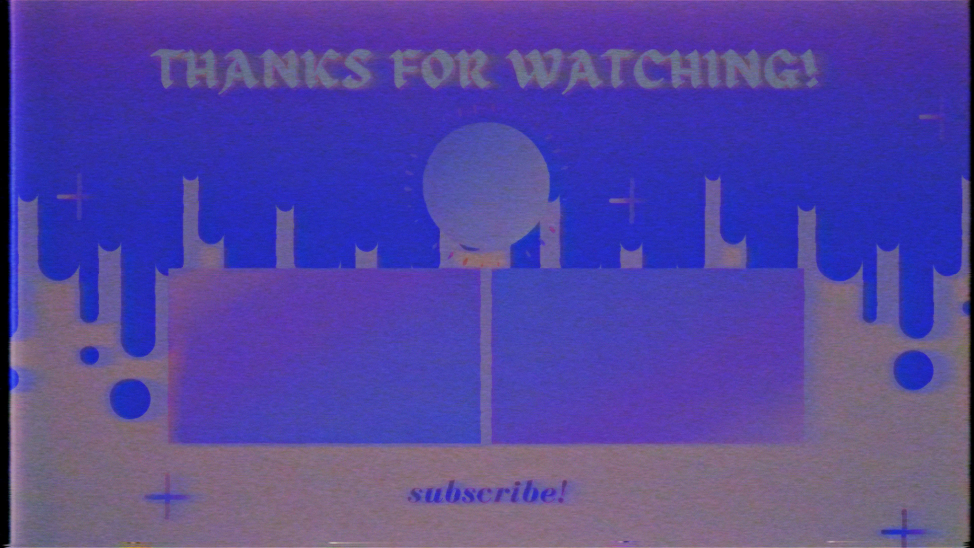